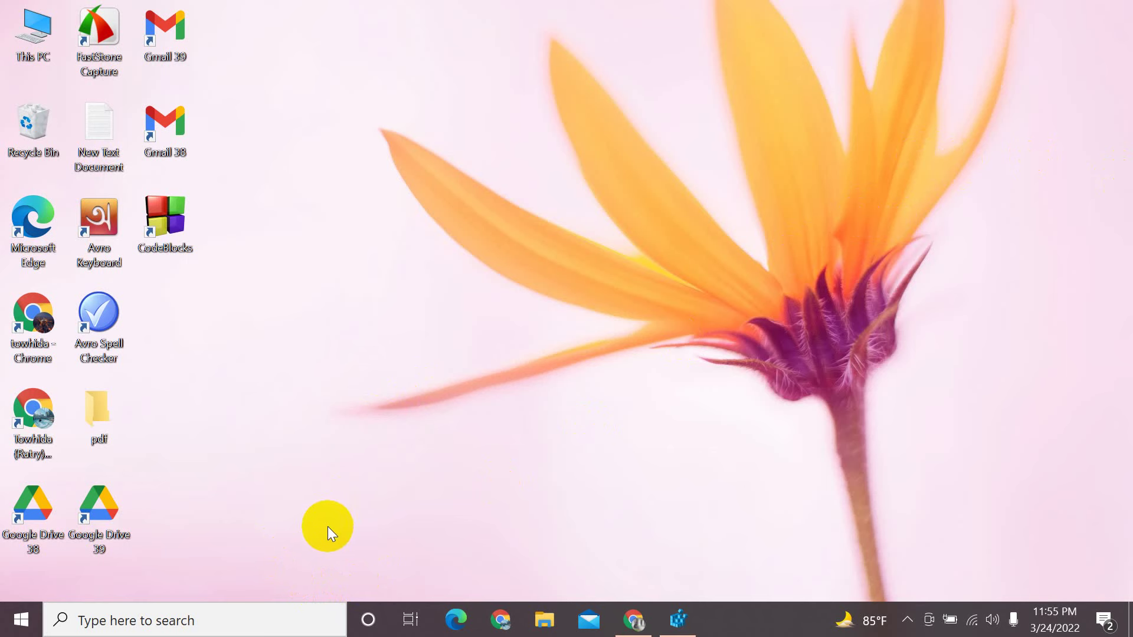
- Open Command Prompt and run the getmac command to list the network adapters' physical addresses
{"action": "left_click", "coordinate": [251, 621]}
{"action": "type", "text": "cmd"}
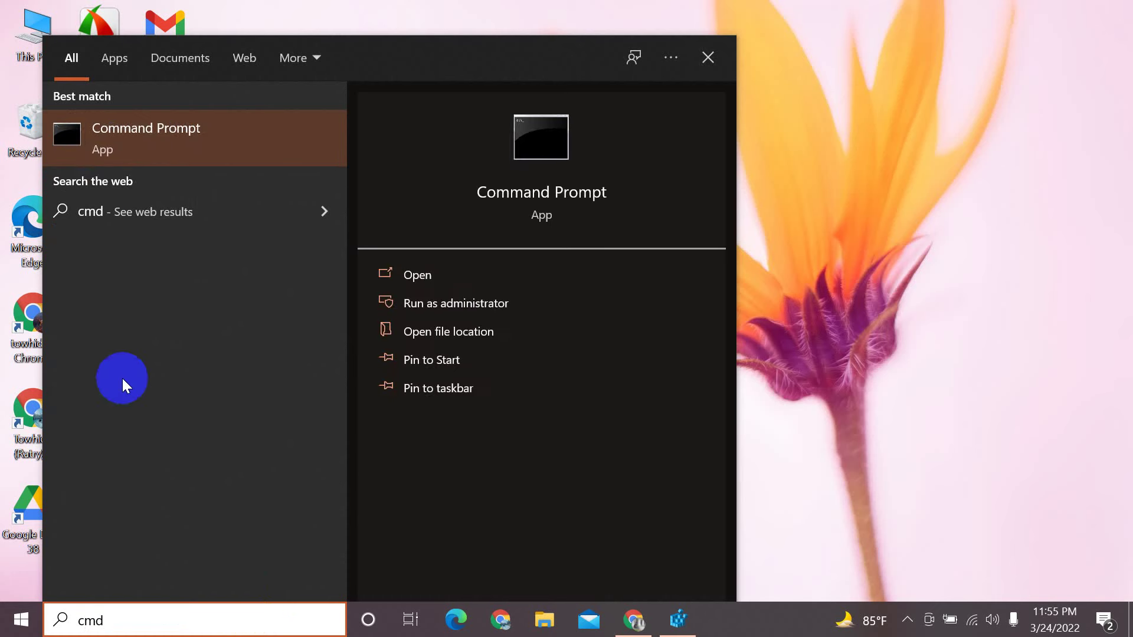
{"action": "left_click", "coordinate": [222, 136]}
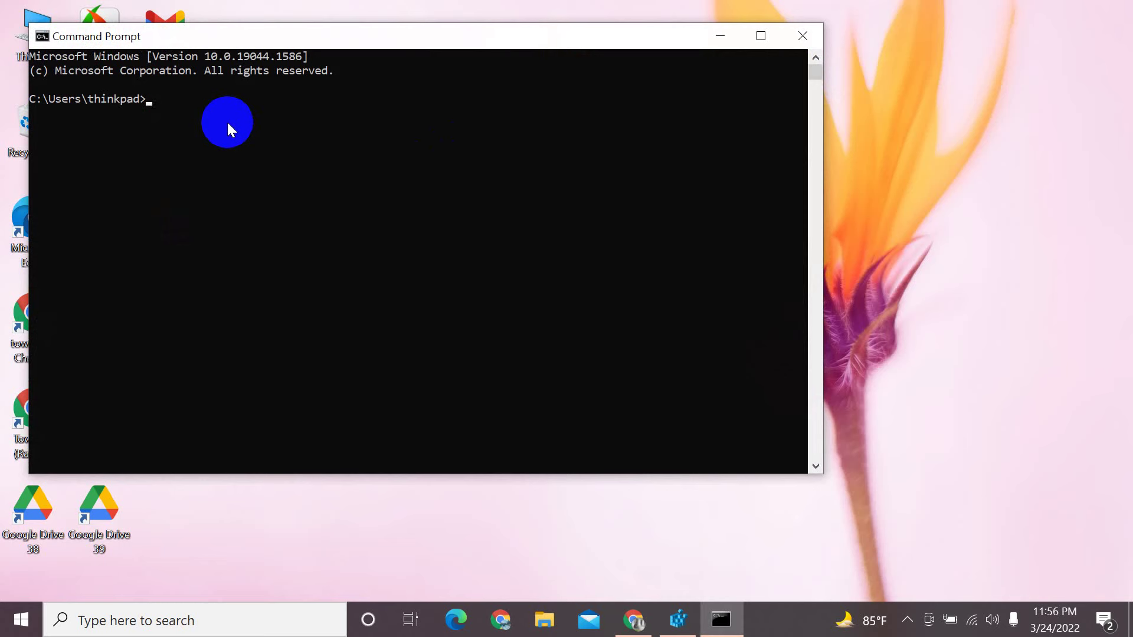
{"action": "type", "text": "getmac"}
{"action": "key", "text": "Return"}
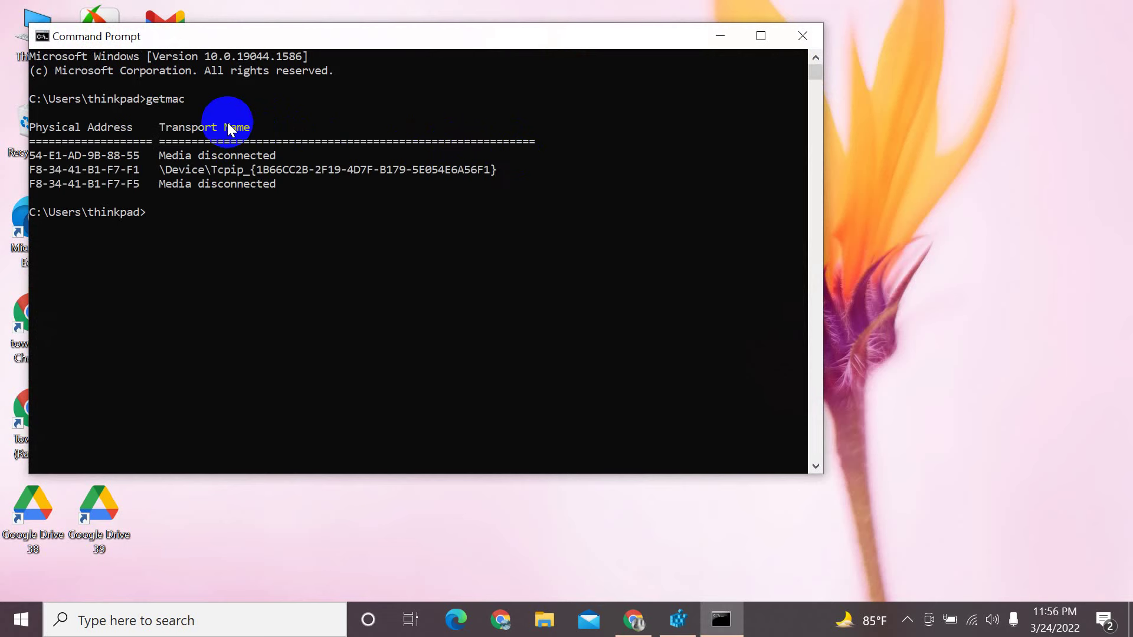
- Maximize the Command Prompt window and examine the Physical Address and Transport Name headings of the getmac output
{"action": "left_click_drag", "start_coordinate": [33, 127], "coordinate": [126, 133]}
{"action": "left_click", "coordinate": [129, 132]}
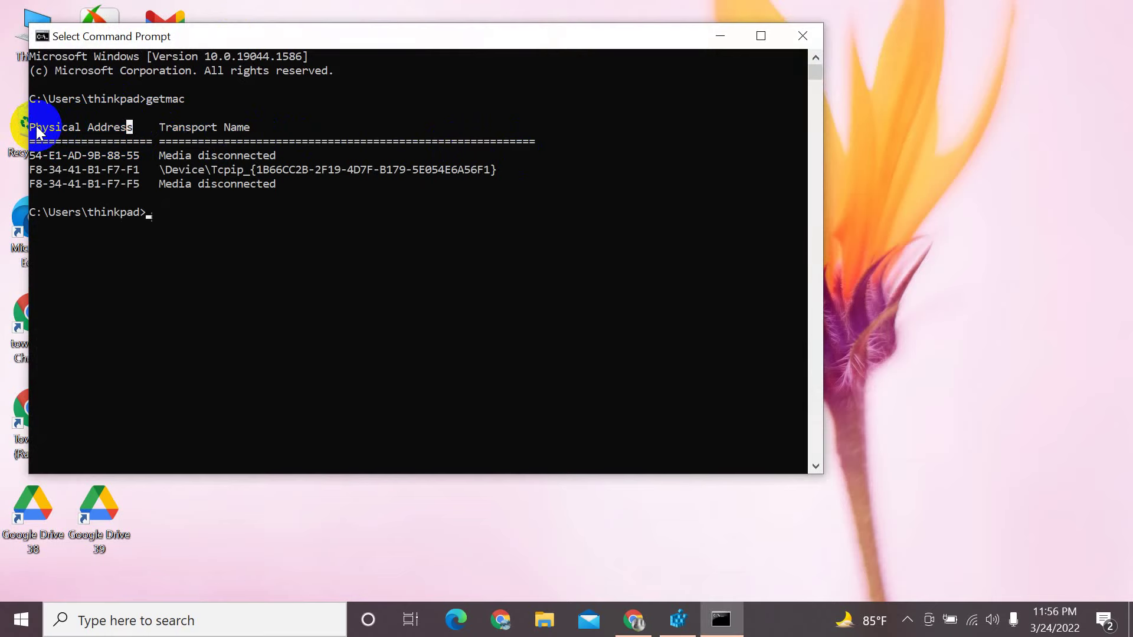
{"action": "left_click", "coordinate": [760, 30]}
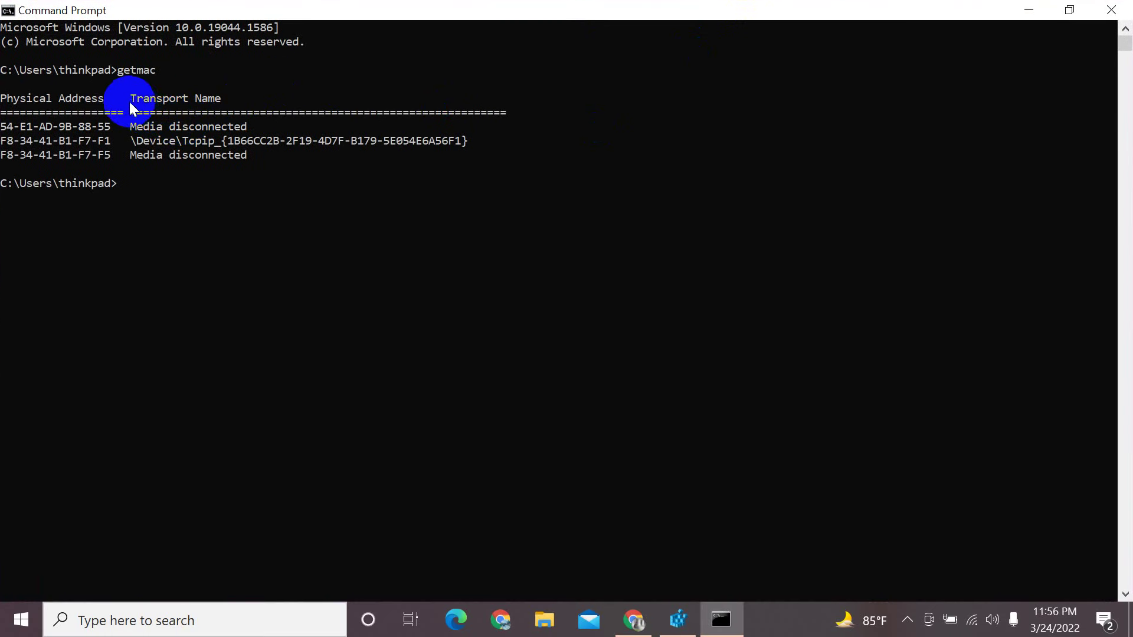
{"action": "left_click_drag", "start_coordinate": [130, 102], "coordinate": [222, 101]}
{"action": "left_click", "coordinate": [225, 99]}
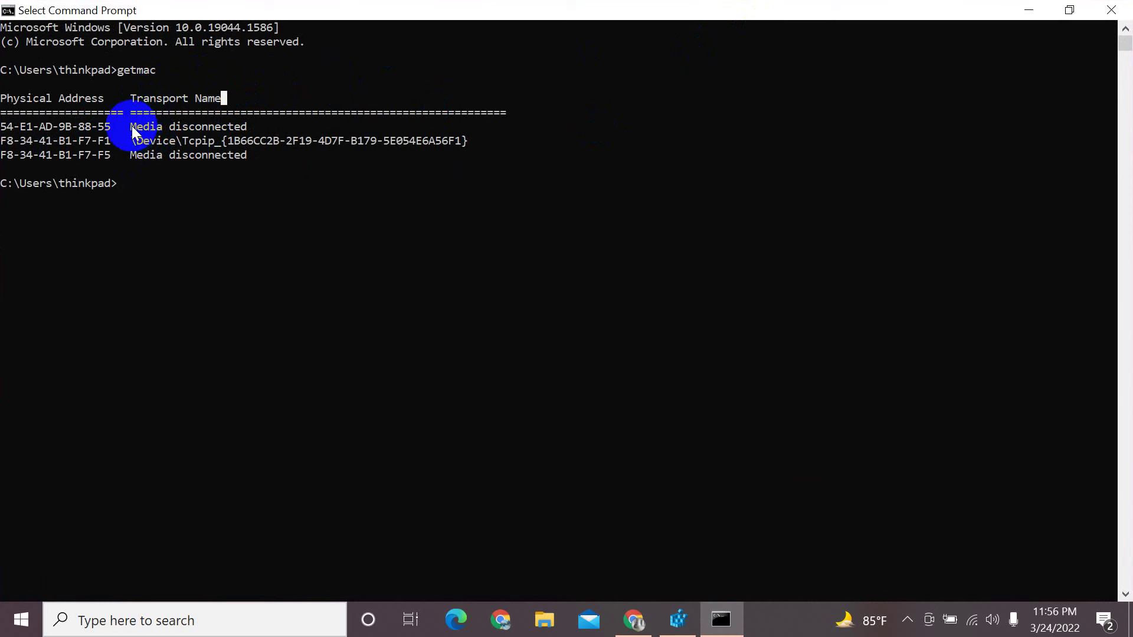
- Compare the Transport Name entries to identify the connected adapter's row and its matching physical address
{"action": "left_click_drag", "start_coordinate": [131, 126], "coordinate": [243, 126]}
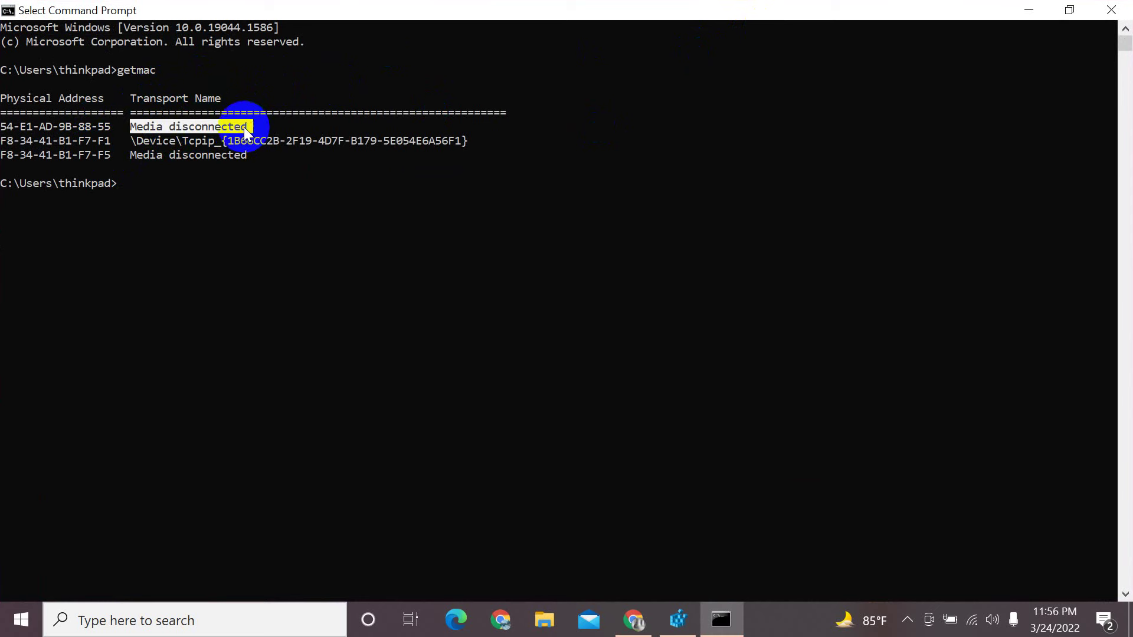
{"action": "left_click_drag", "start_coordinate": [139, 140], "coordinate": [161, 164]}
{"action": "left_click", "coordinate": [158, 155]}
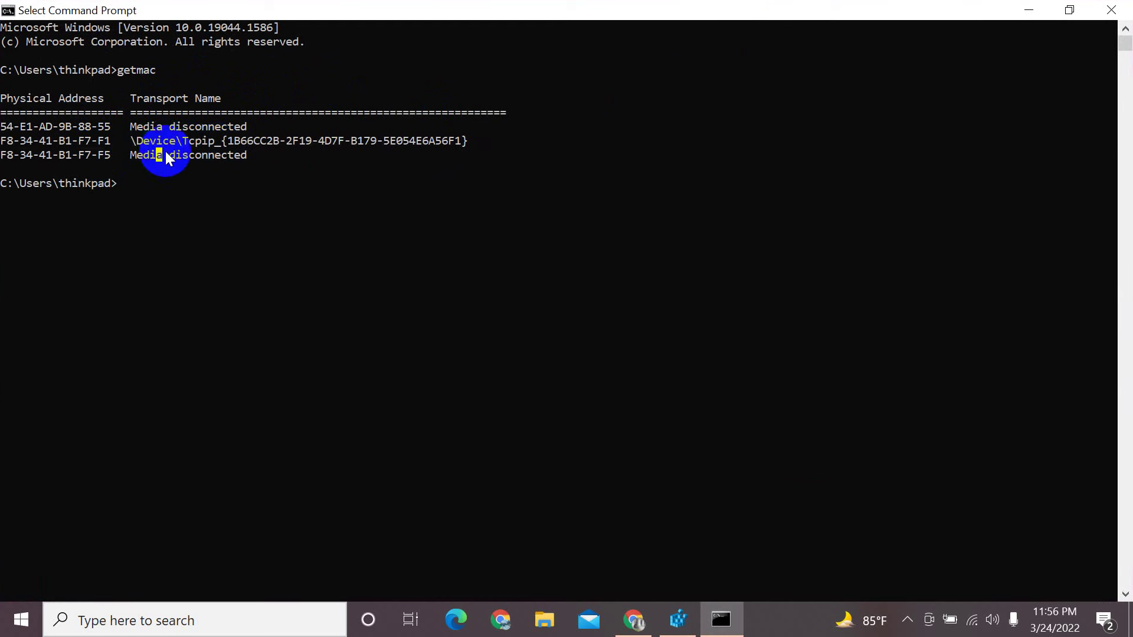
{"action": "left_click", "coordinate": [197, 142]}
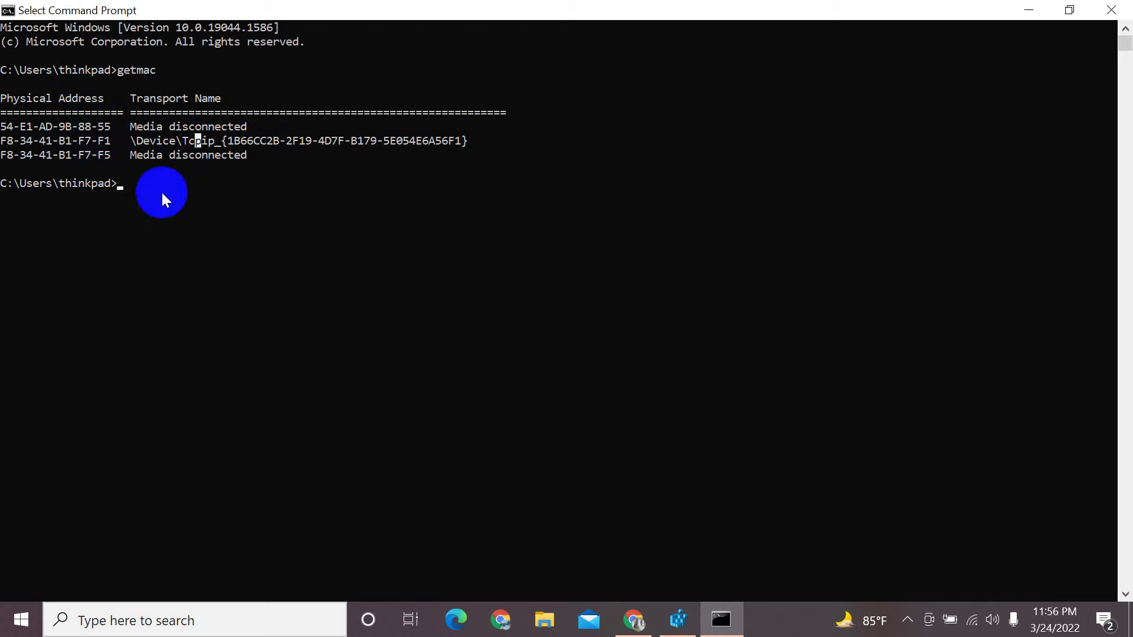
{"action": "left_click", "coordinate": [133, 144]}
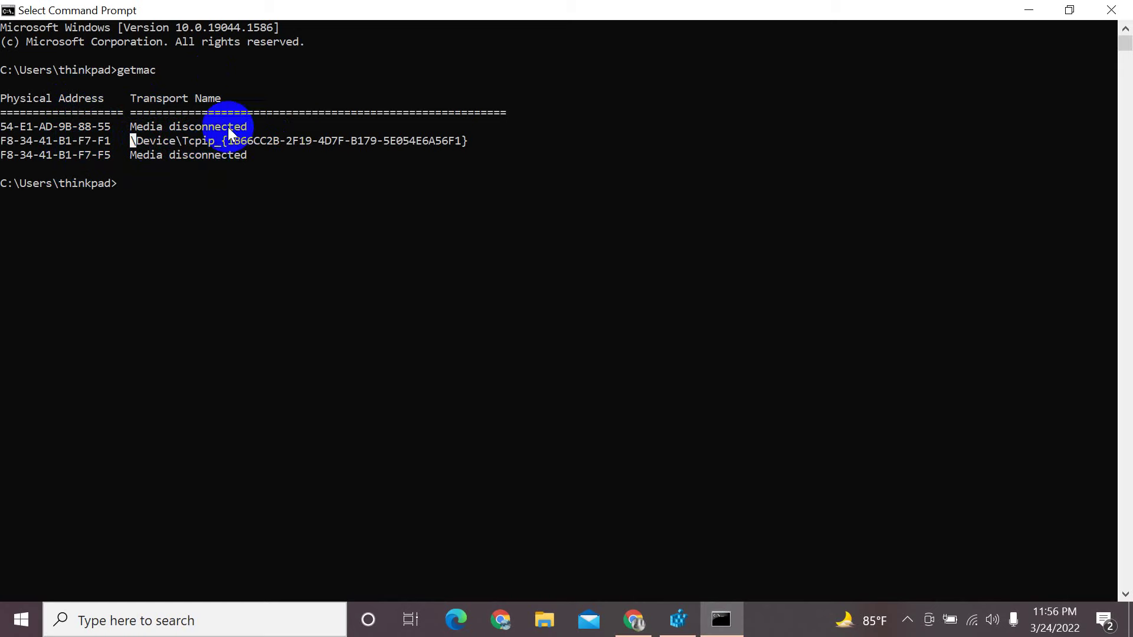
{"action": "left_click_drag", "start_coordinate": [135, 141], "coordinate": [472, 142]}
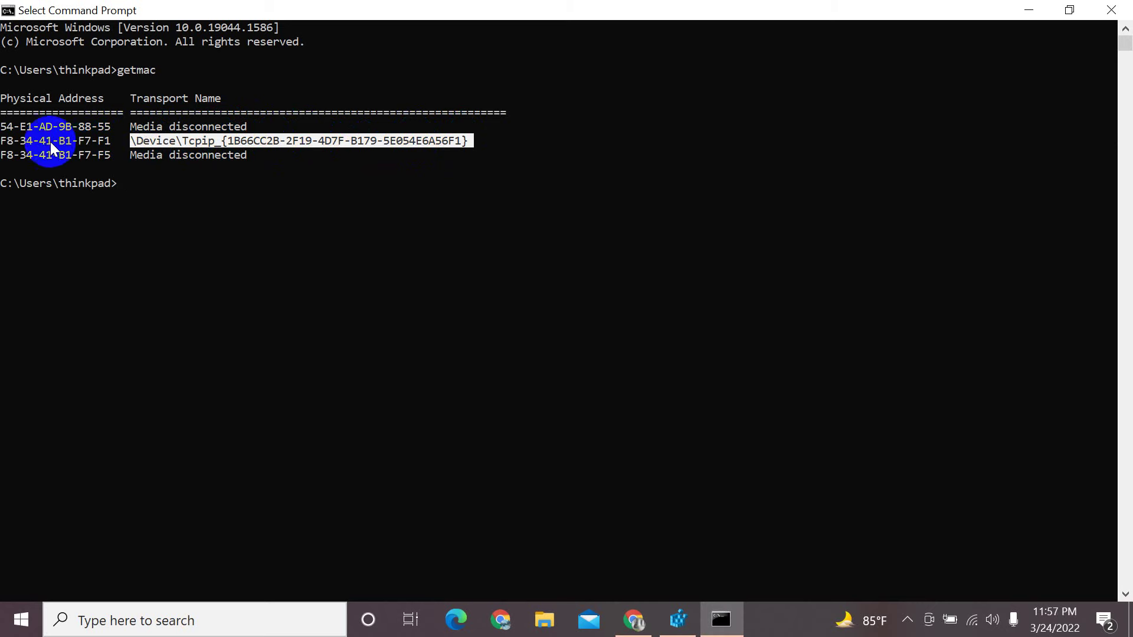
{"action": "left_click_drag", "start_coordinate": [3, 142], "coordinate": [116, 148]}
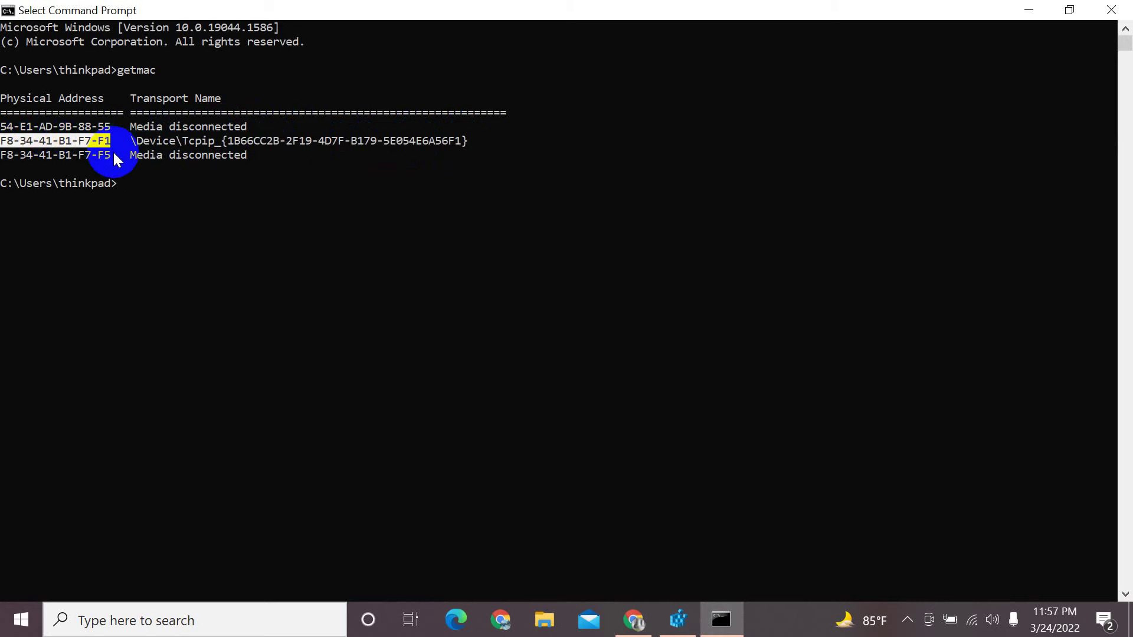
{"action": "left_click", "coordinate": [88, 124]}
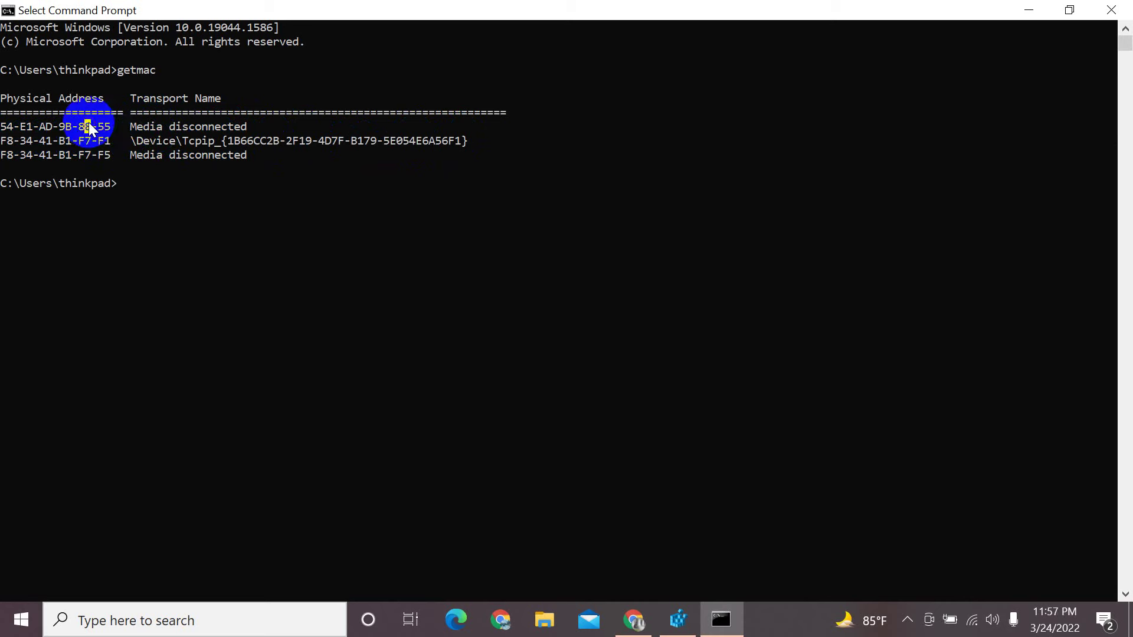
{"action": "left_click", "coordinate": [94, 155]}
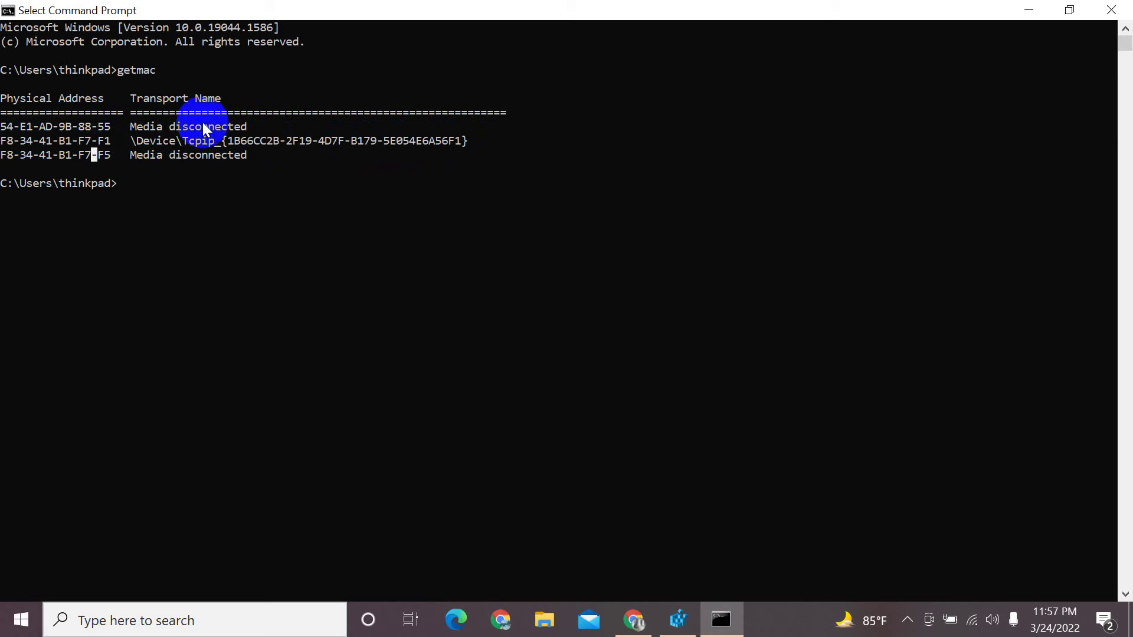
{"action": "left_click", "coordinate": [171, 142]}
{"action": "left_click_drag", "start_coordinate": [138, 142], "coordinate": [472, 143]}
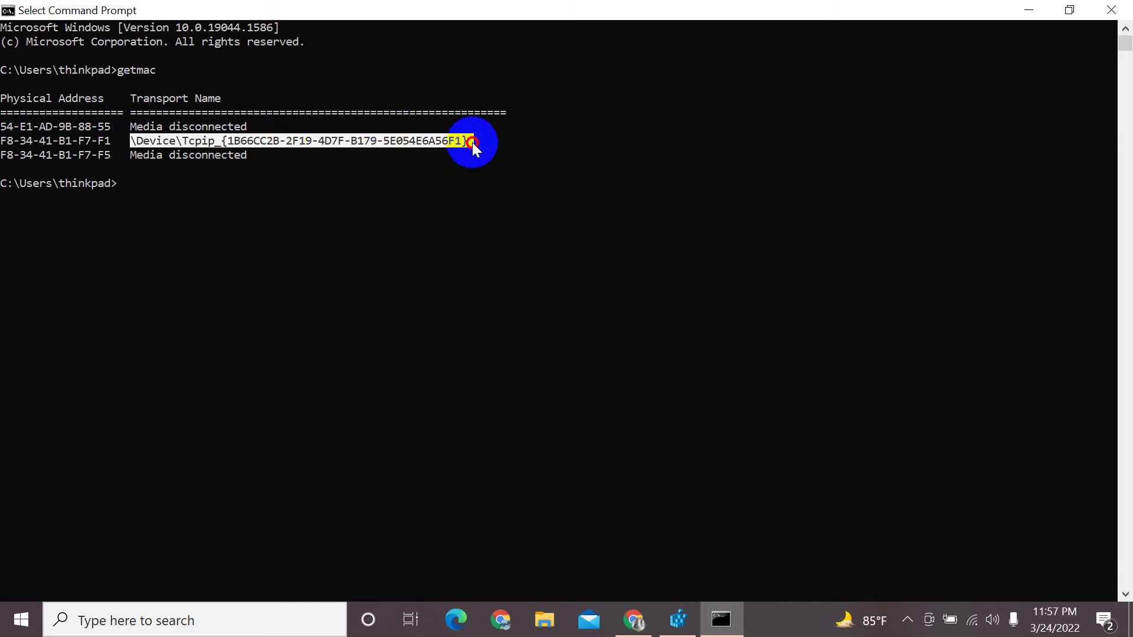
{"action": "left_click_drag", "start_coordinate": [110, 141], "coordinate": [5, 148]}
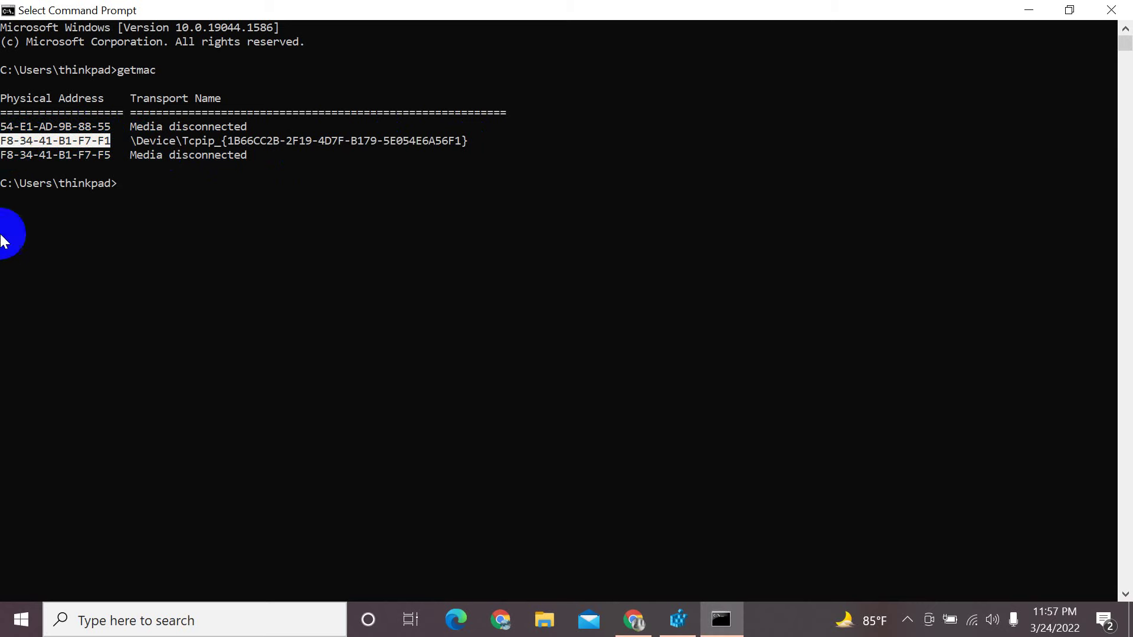
- Minimize Command Prompt and launch the Registry Editor by running regedit from the Run dialog
{"action": "left_click", "coordinate": [1033, 4]}
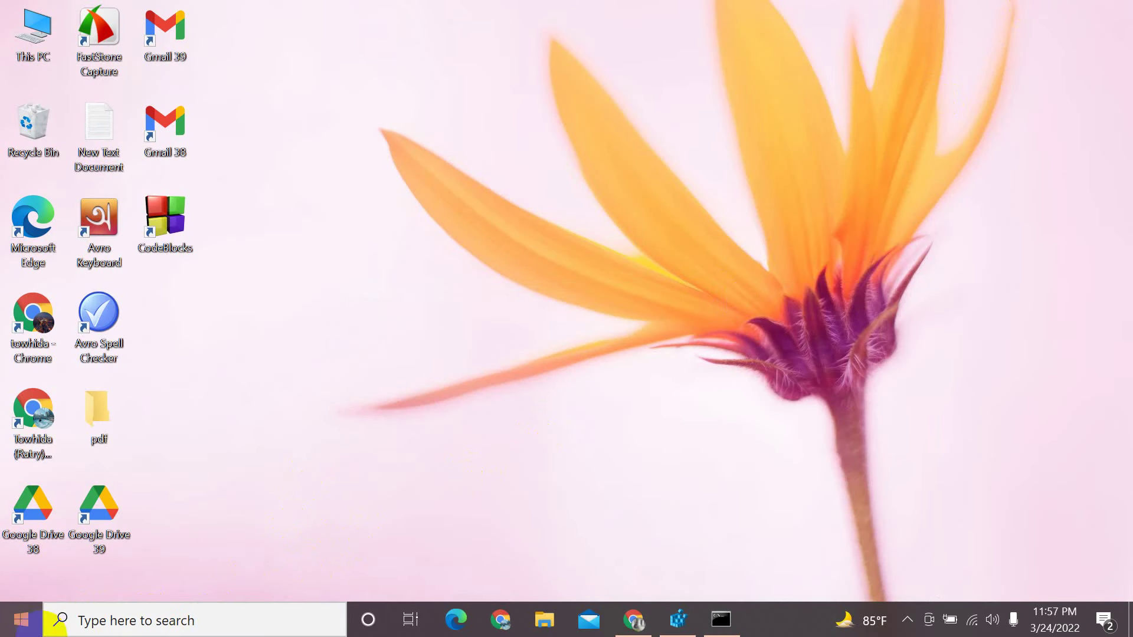
{"action": "right_click", "coordinate": [20, 624]}
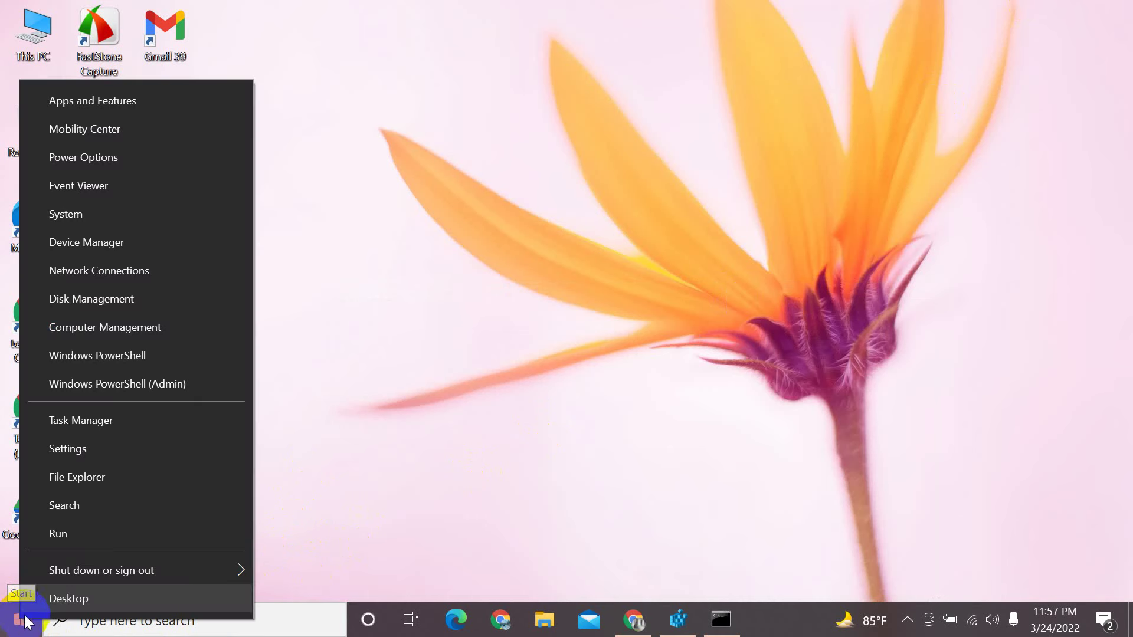
{"action": "left_click", "coordinate": [92, 533]}
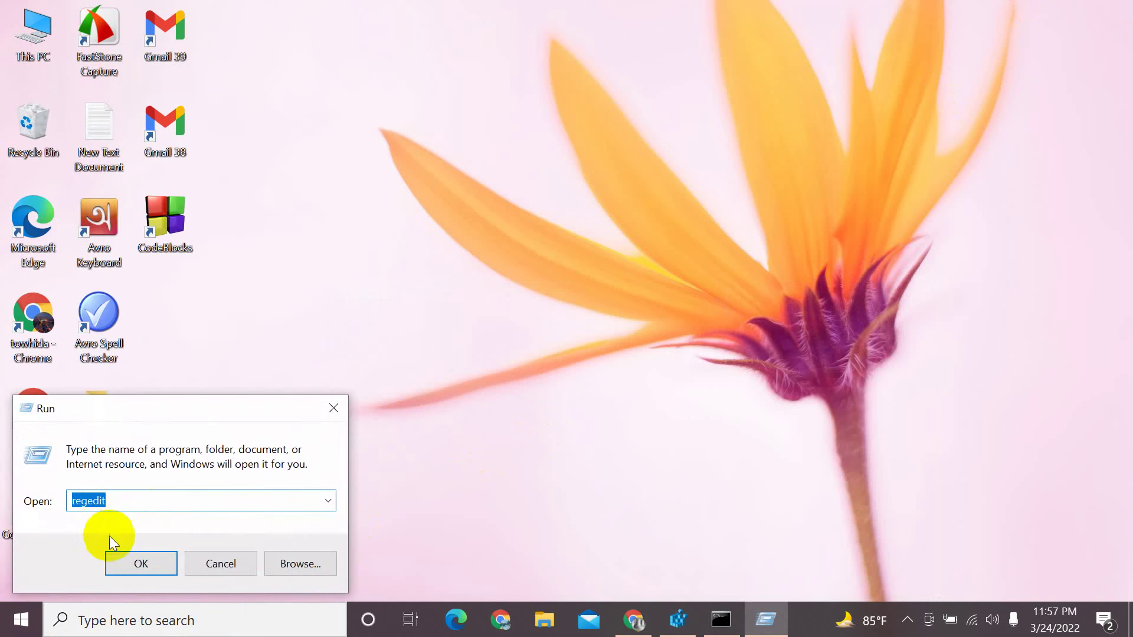
{"action": "left_click", "coordinate": [170, 501]}
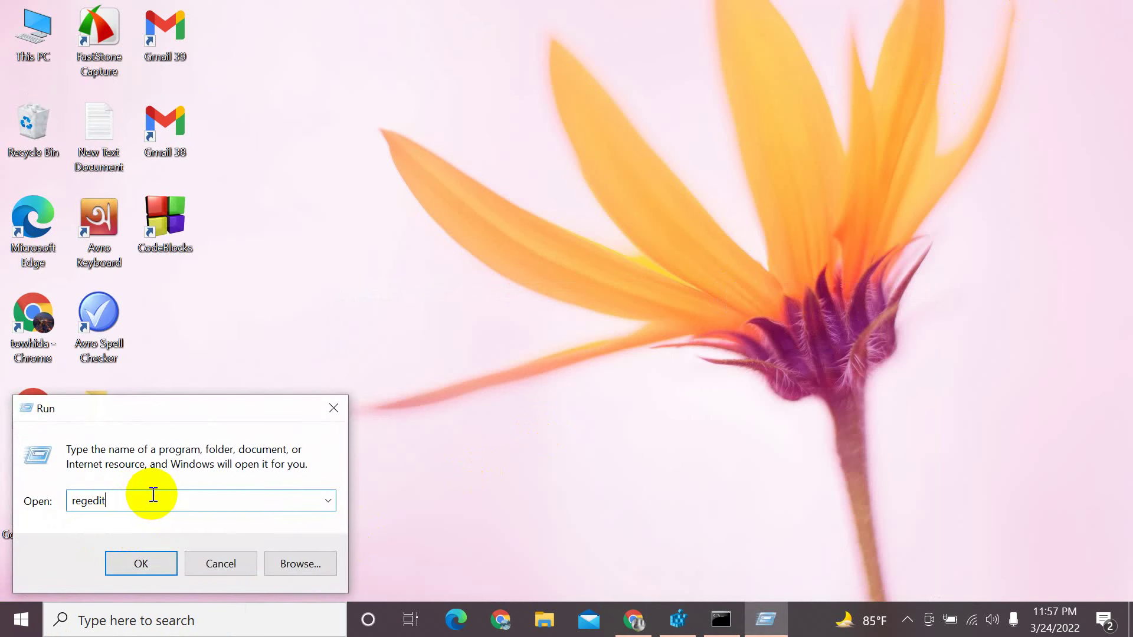
{"action": "key", "text": "BackSpace"}
{"action": "key", "text": "BackSpace"}
{"action": "key", "text": "BackSpace"}
{"action": "key", "text": "BackSpace"}
{"action": "key", "text": "BackSpace"}
{"action": "key", "text": "BackSpace"}
{"action": "key", "text": "BackSpace"}
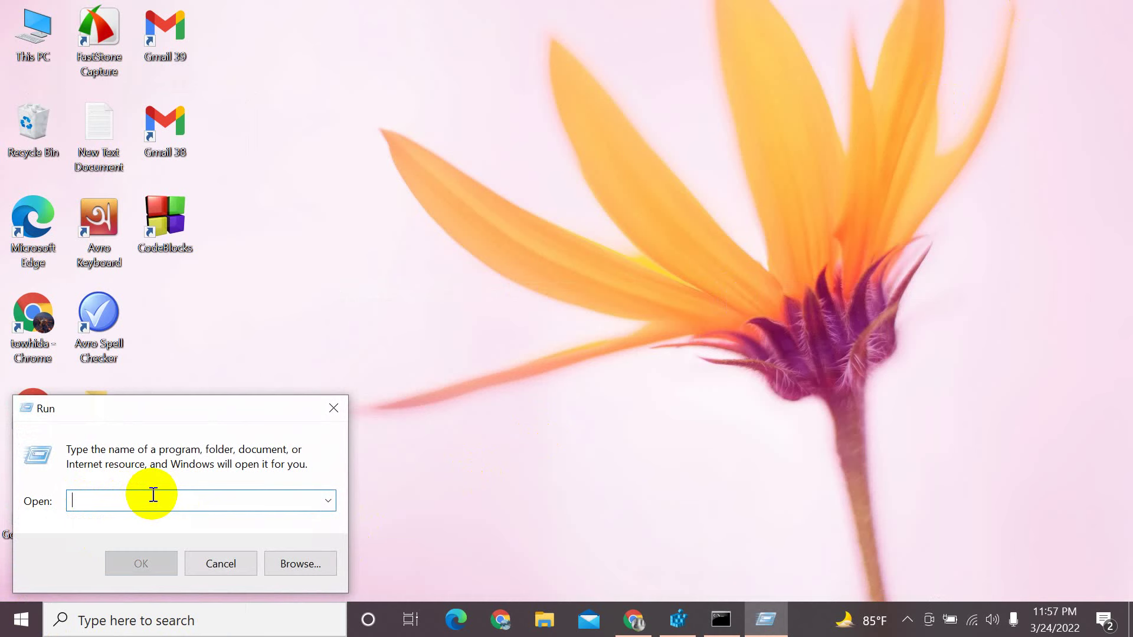
{"action": "type", "text": "reged"}
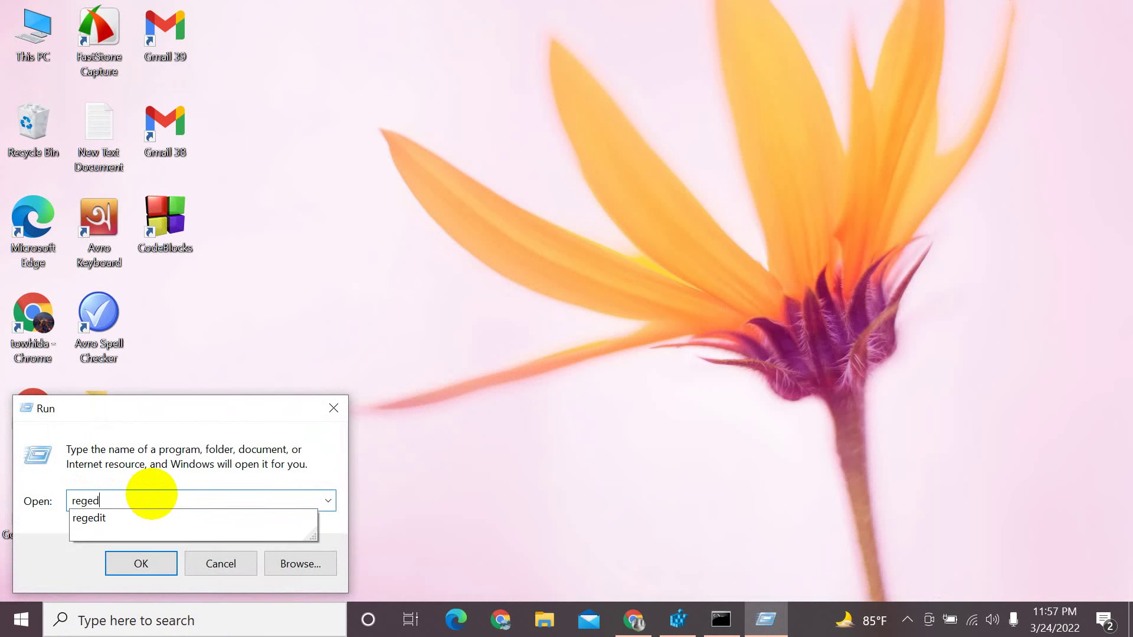
{"action": "type", "text": "it"}
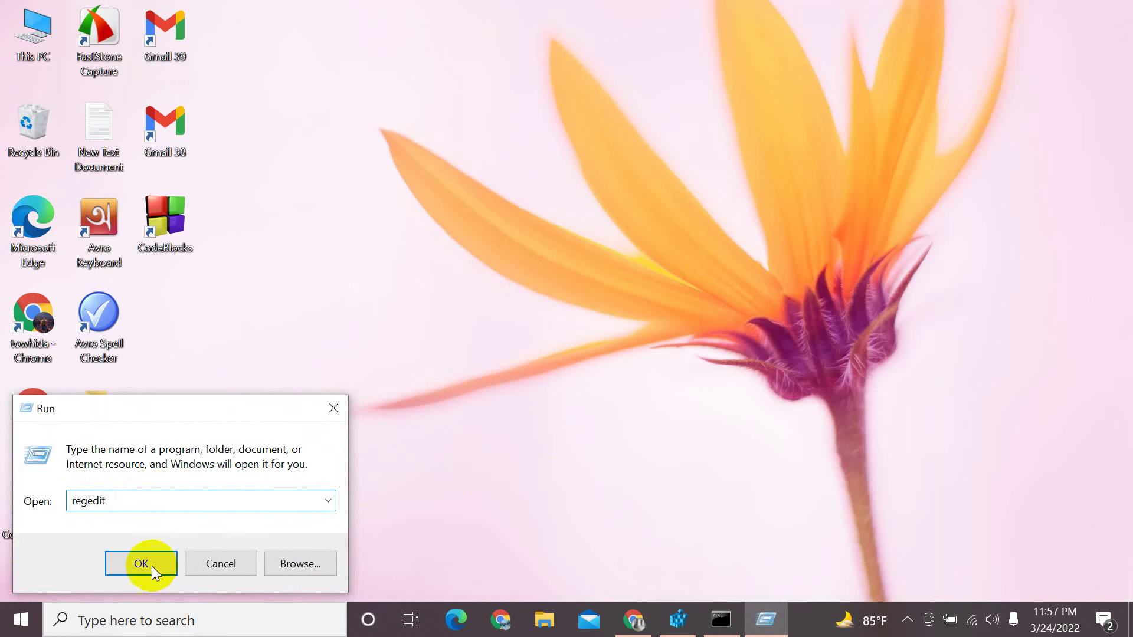
{"action": "left_click", "coordinate": [141, 569]}
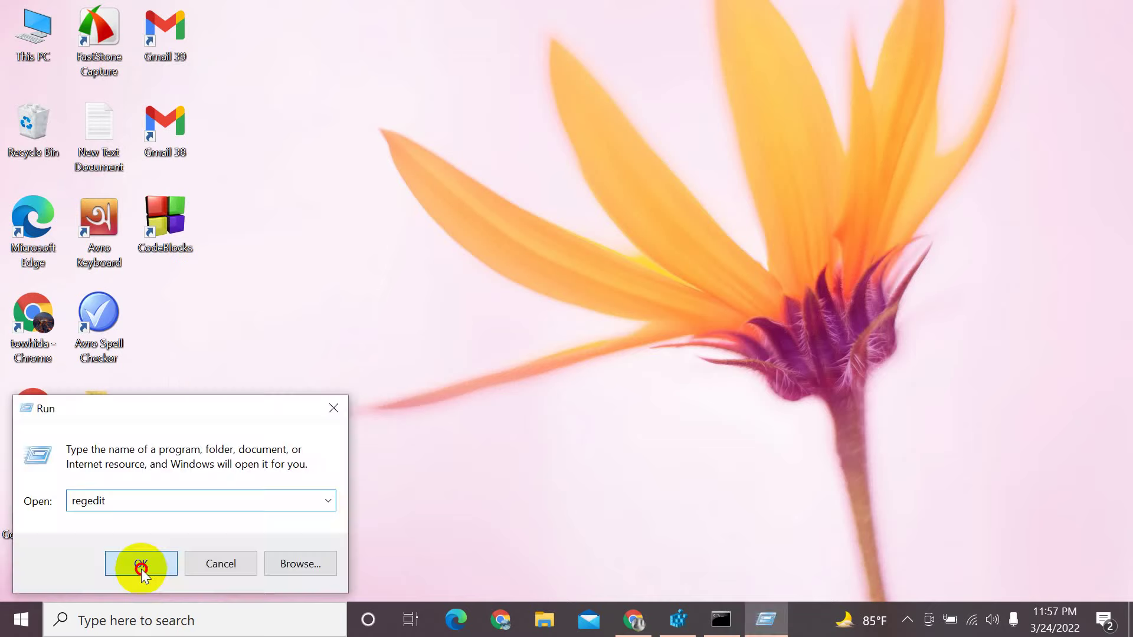
{"action": "left_click", "coordinate": [140, 569]}
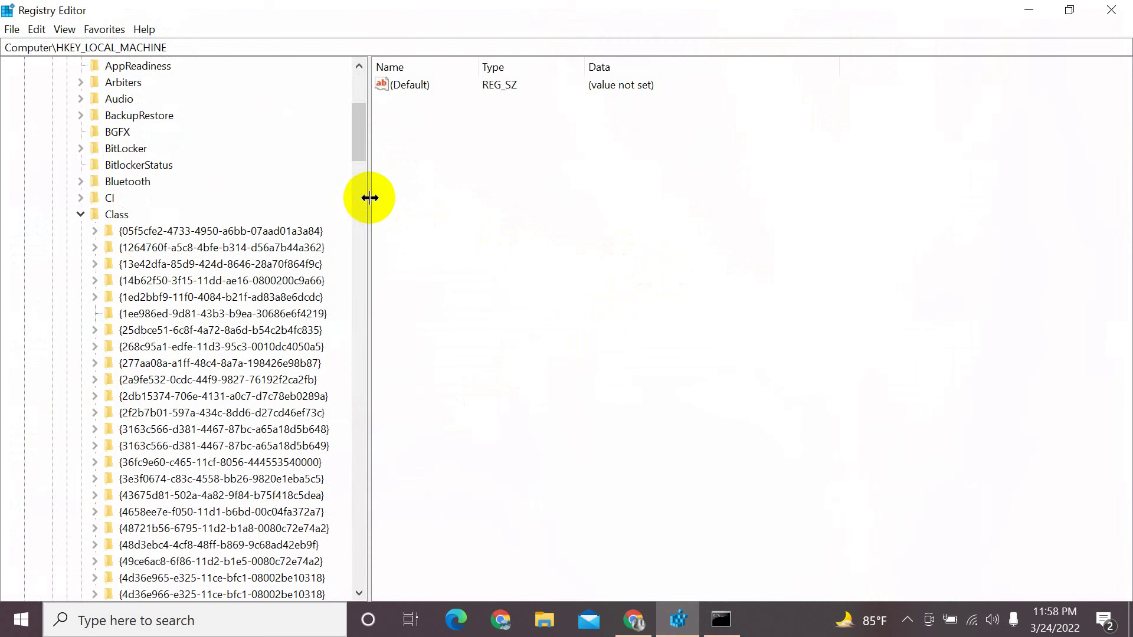
- Collapse the expanded ControlSet001, SYSTEM and HKEY_LOCAL_MACHINE branches so only the root keys are listed
{"action": "scroll", "coordinate": [199, 232], "scroll_direction": "up", "scroll_amount": 6}
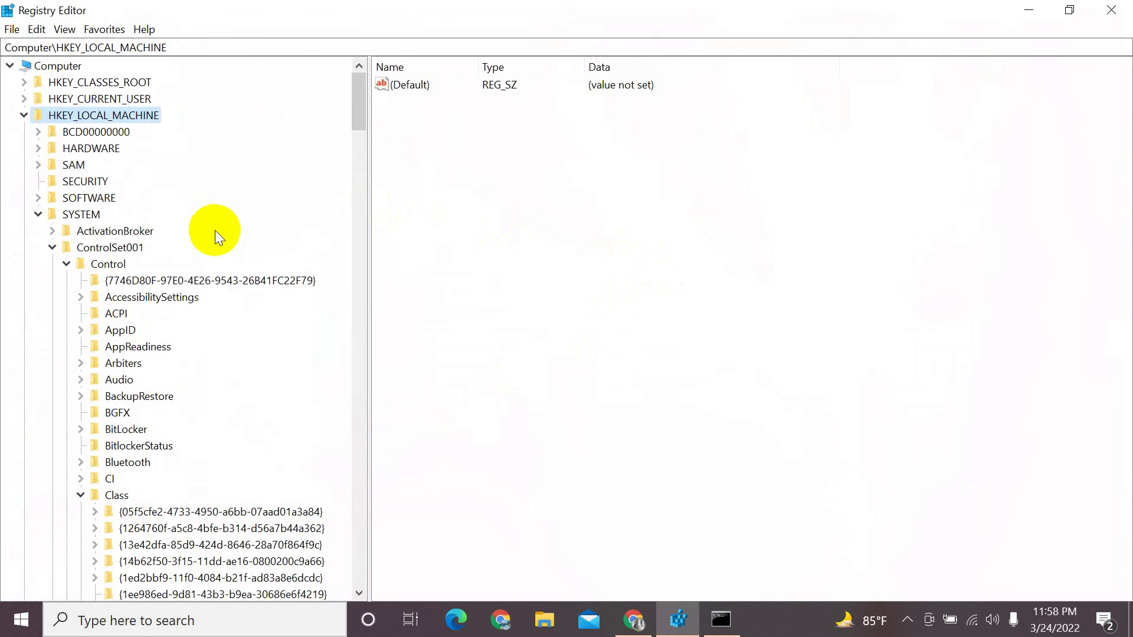
{"action": "left_click", "coordinate": [38, 214]}
{"action": "left_click", "coordinate": [38, 216]}
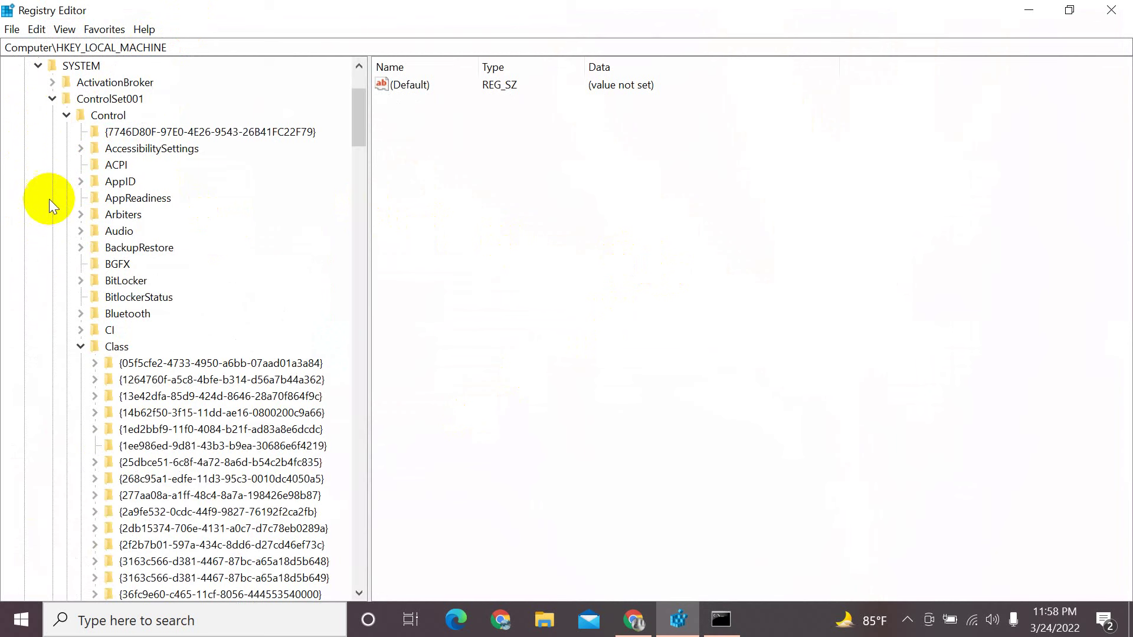
{"action": "left_click", "coordinate": [52, 100]}
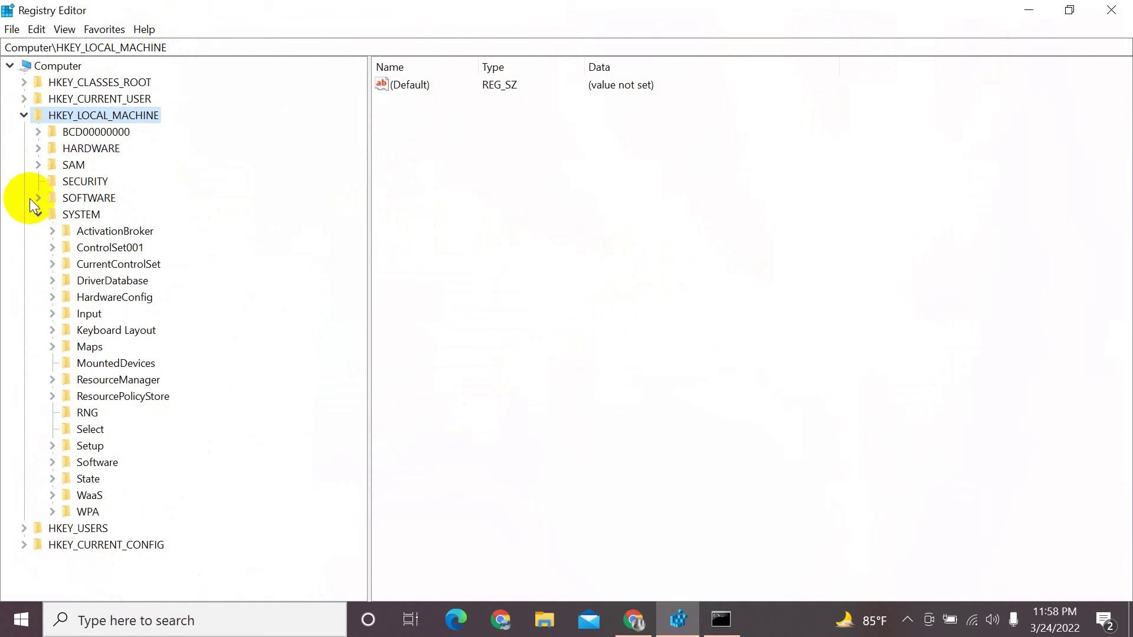
{"action": "left_click", "coordinate": [38, 214]}
{"action": "left_click", "coordinate": [24, 115]}
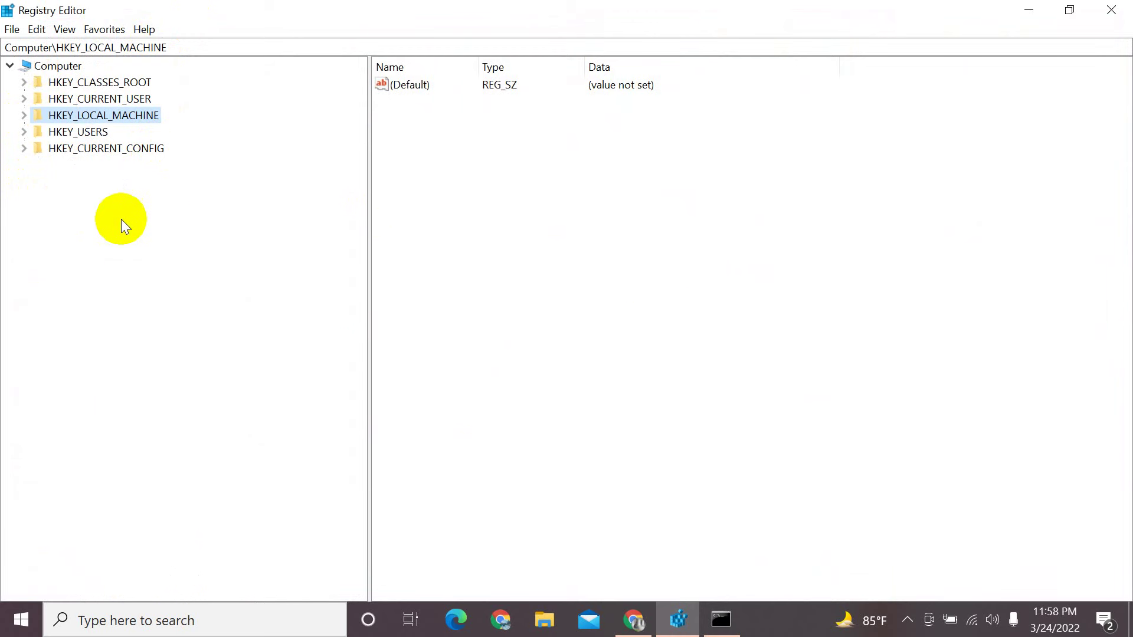
- Expand HKEY_LOCAL_MACHINE, SYSTEM, ControlSet001 and Control in the registry tree to reach the Class key
{"action": "left_click", "coordinate": [26, 116]}
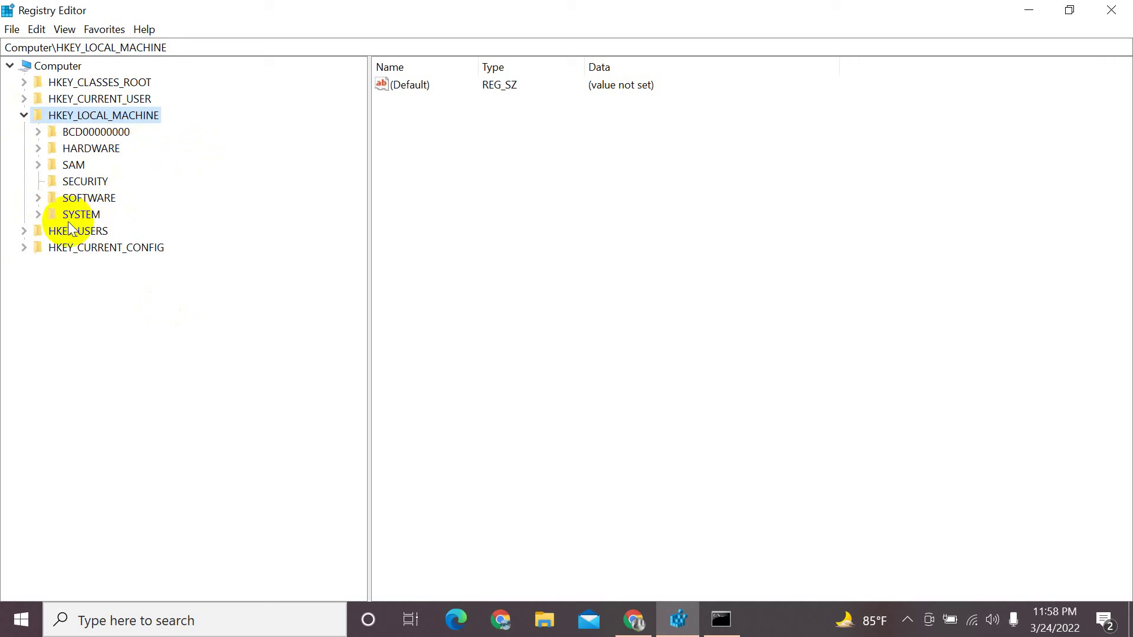
{"action": "left_click", "coordinate": [37, 215]}
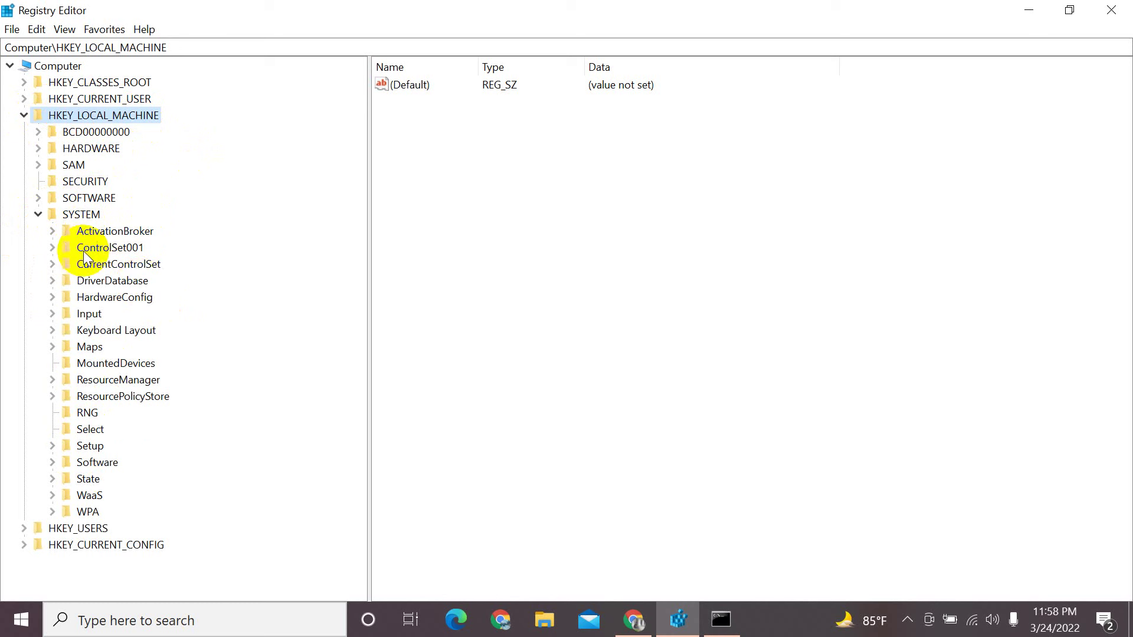
{"action": "left_click", "coordinate": [52, 249]}
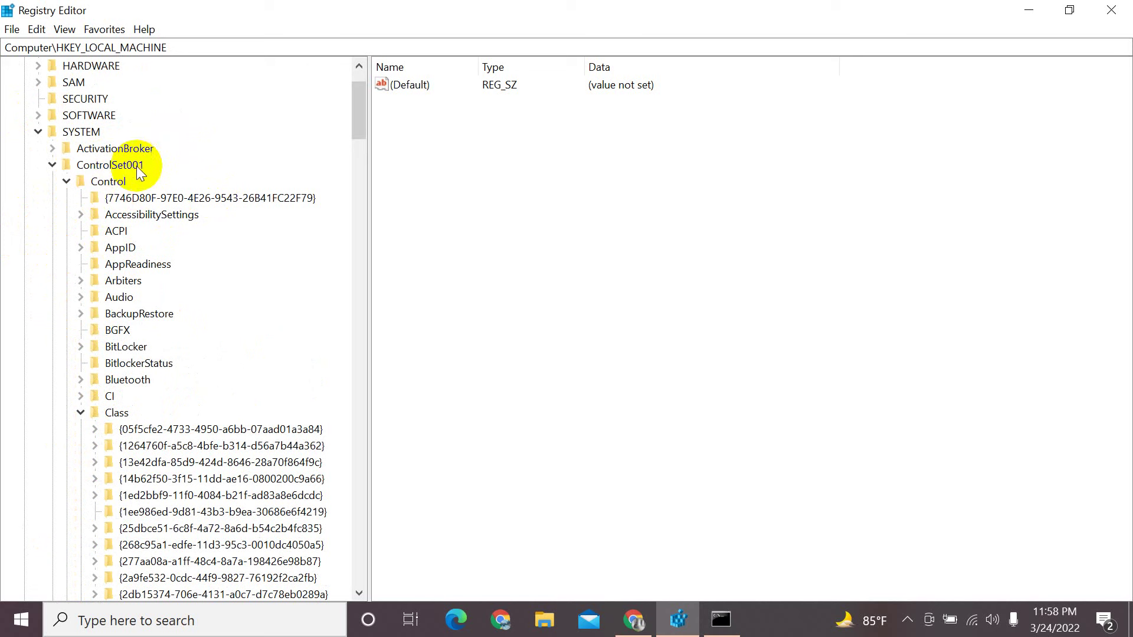
{"action": "left_click", "coordinate": [66, 181]}
{"action": "left_click", "coordinate": [54, 199]}
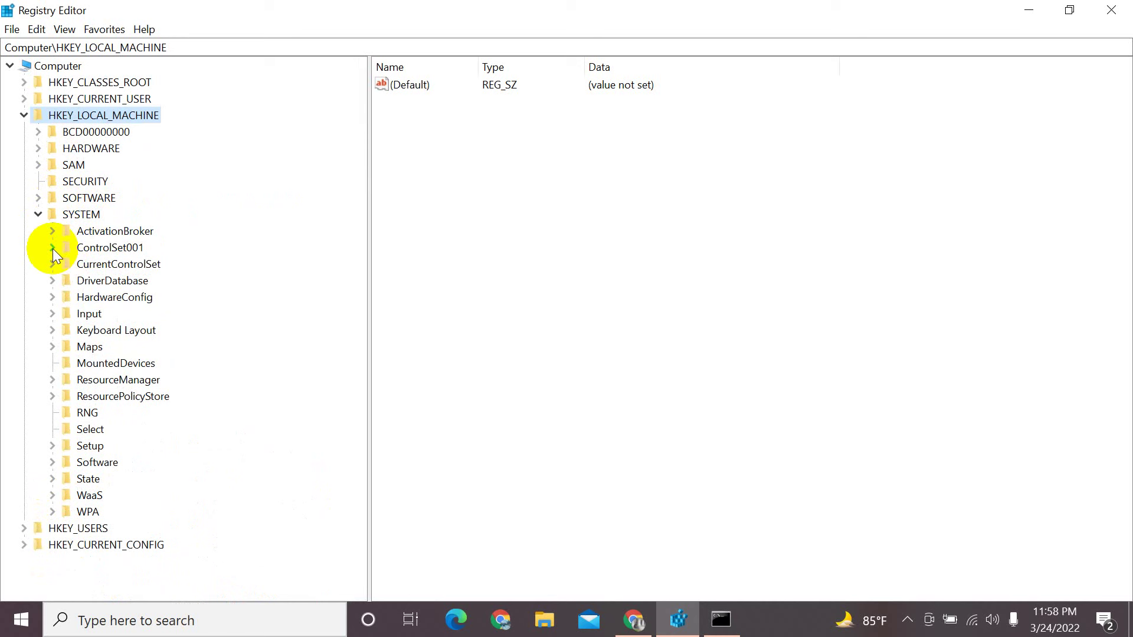
{"action": "left_click", "coordinate": [52, 248]}
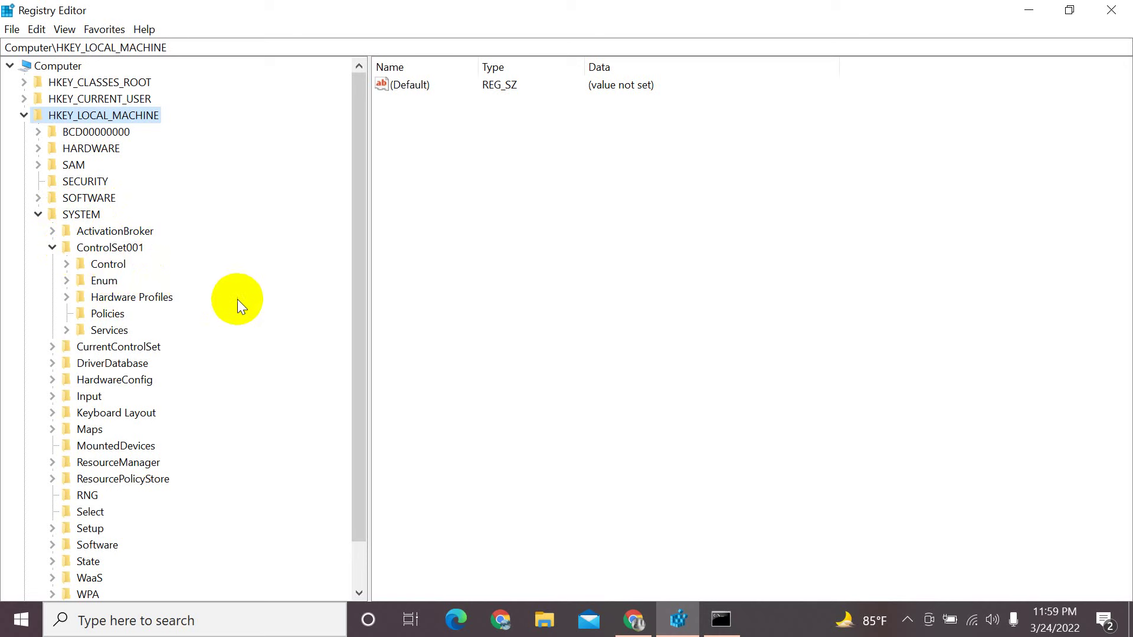
{"action": "left_click", "coordinate": [66, 264]}
{"action": "scroll", "coordinate": [212, 277], "scroll_direction": "down", "scroll_amount": 1}
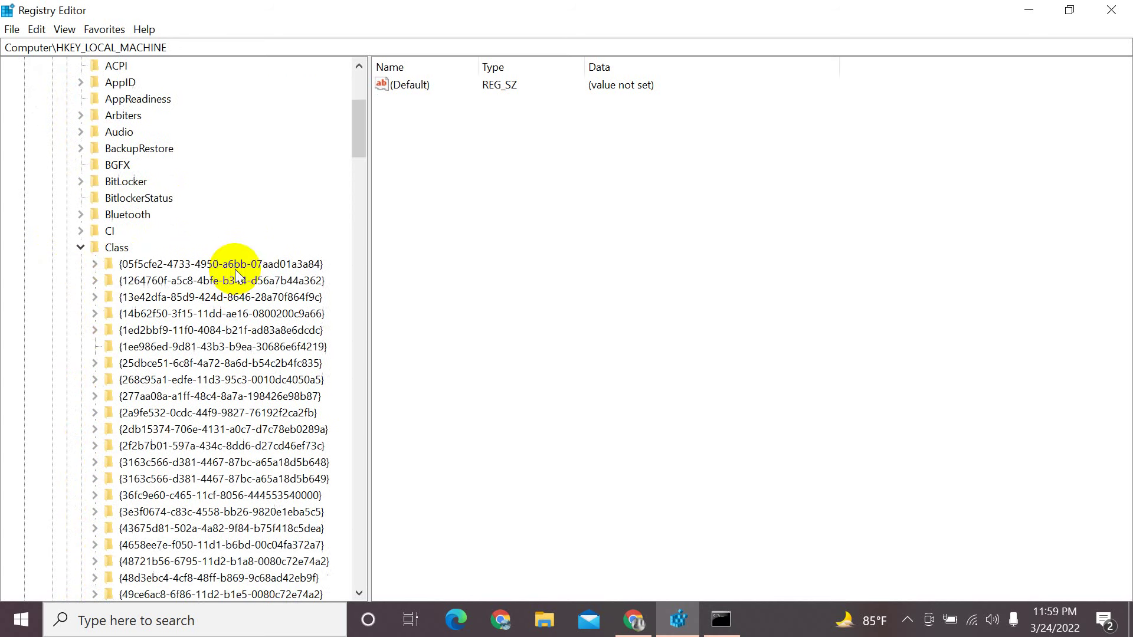
- Browse through the GUID-named subkeys under the Class key in the registry tree
{"action": "left_click", "coordinate": [79, 248]}
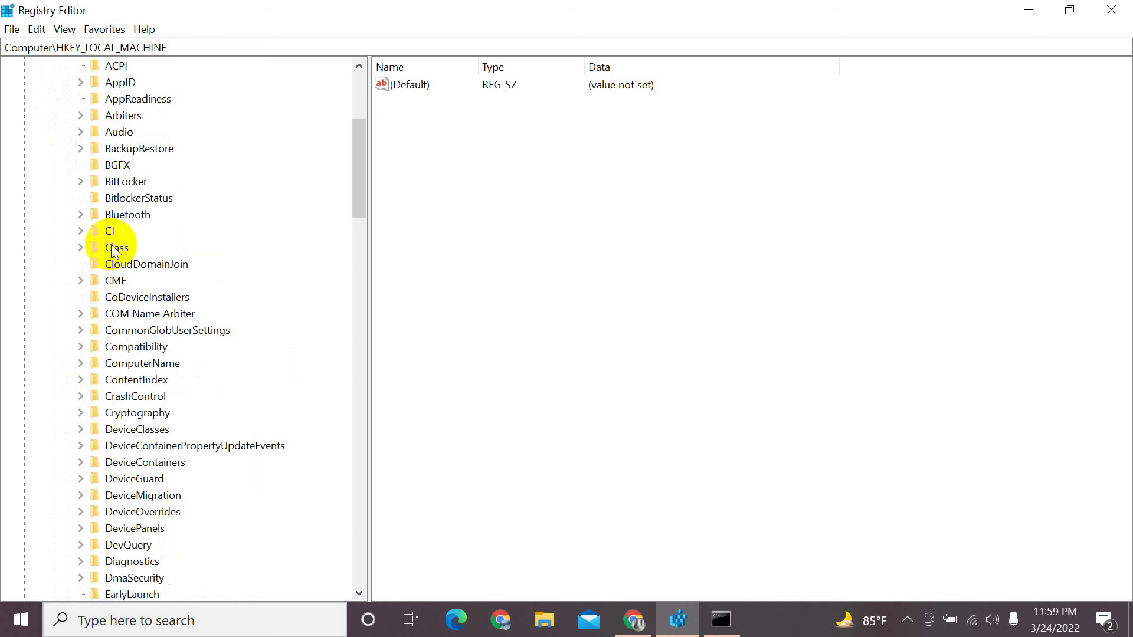
{"action": "left_click", "coordinate": [81, 248]}
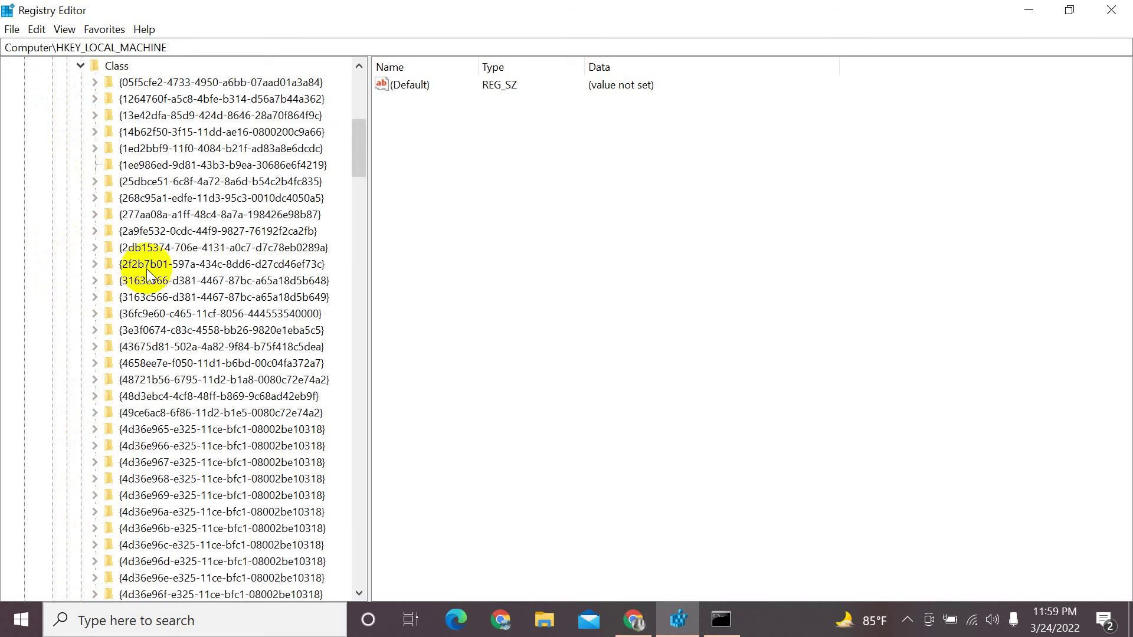
{"action": "scroll", "coordinate": [324, 264], "scroll_direction": "up", "scroll_amount": 2}
{"action": "scroll", "coordinate": [312, 263], "scroll_direction": "up", "scroll_amount": 1}
{"action": "scroll", "coordinate": [277, 257], "scroll_direction": "down", "scroll_amount": 3}
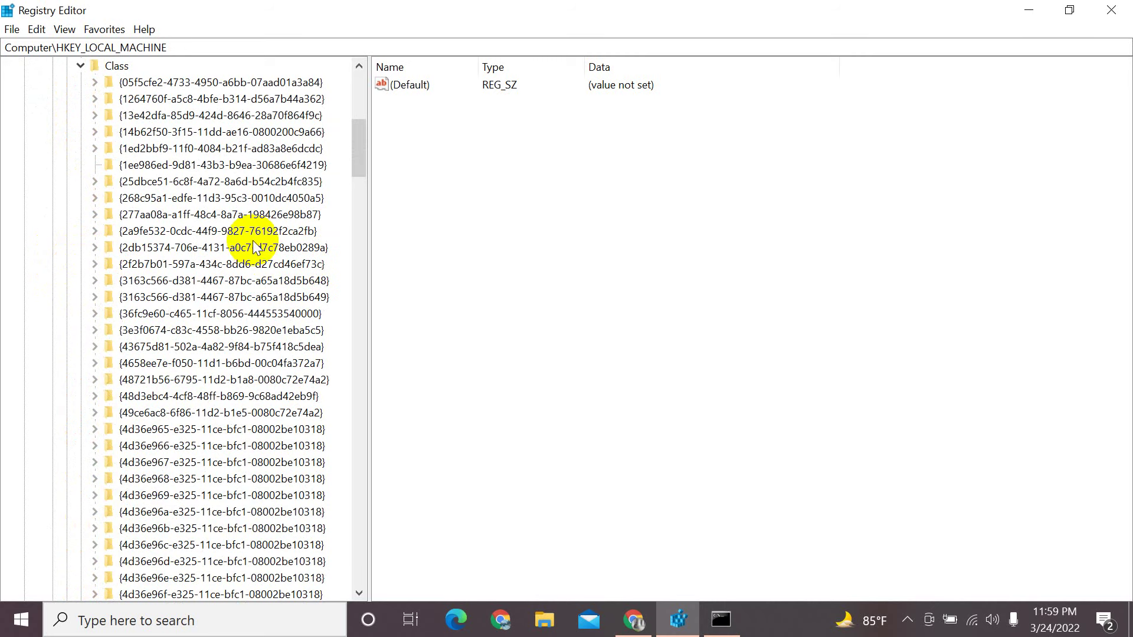
{"action": "scroll", "coordinate": [242, 250], "scroll_direction": "up", "scroll_amount": 2}
{"action": "scroll", "coordinate": [202, 285], "scroll_direction": "down", "scroll_amount": 17}
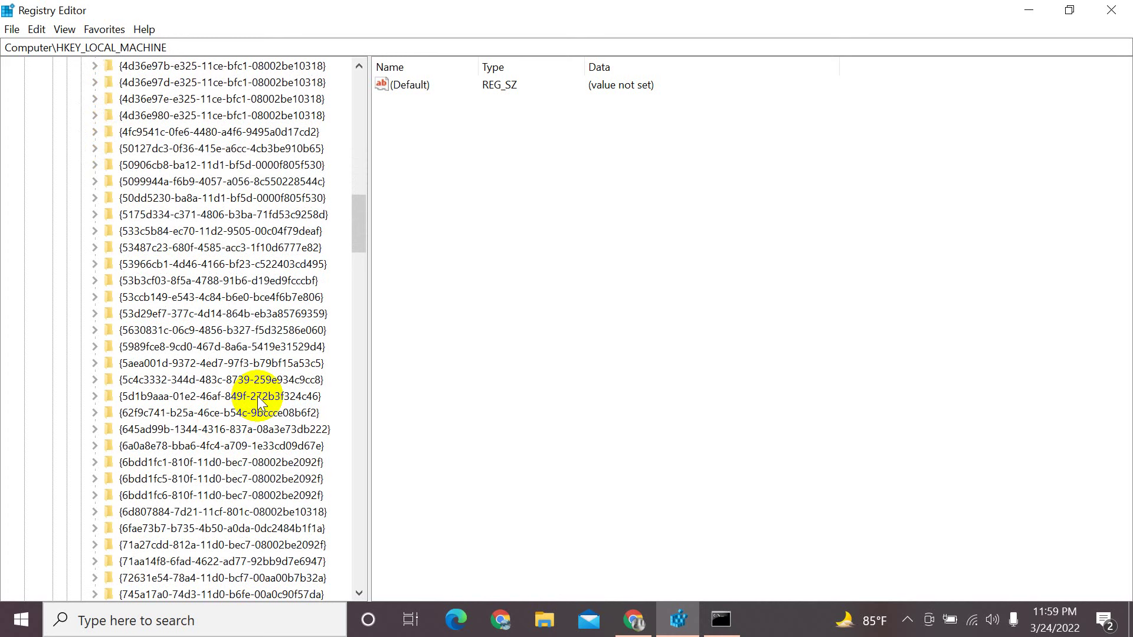
{"action": "scroll", "coordinate": [227, 354], "scroll_direction": "up", "scroll_amount": 3}
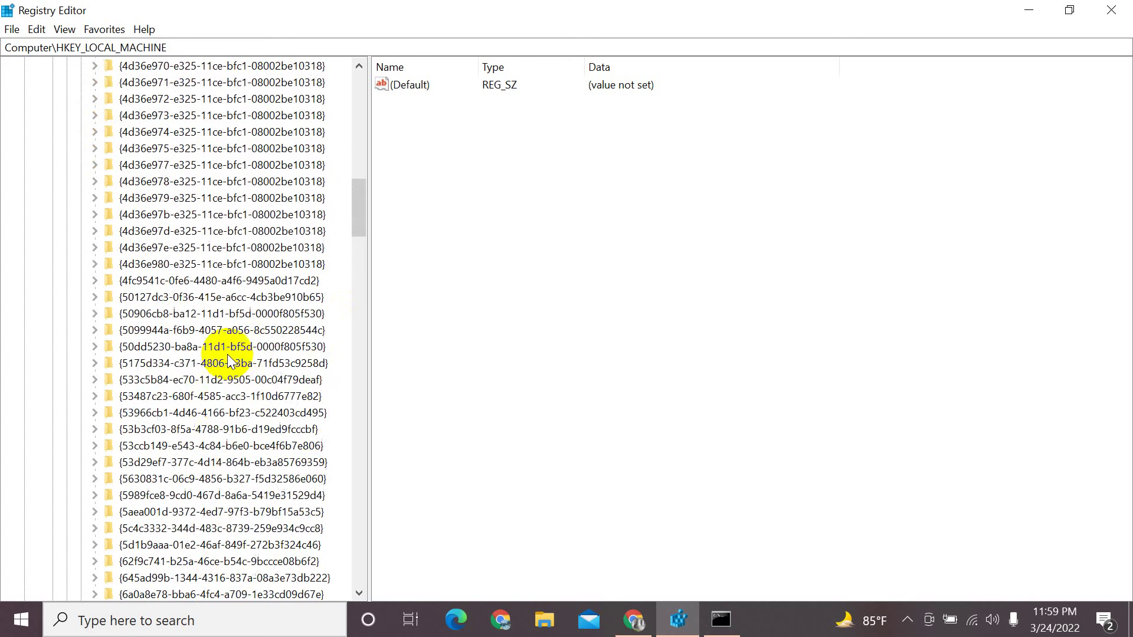
{"action": "scroll", "coordinate": [231, 342], "scroll_direction": "up", "scroll_amount": 5}
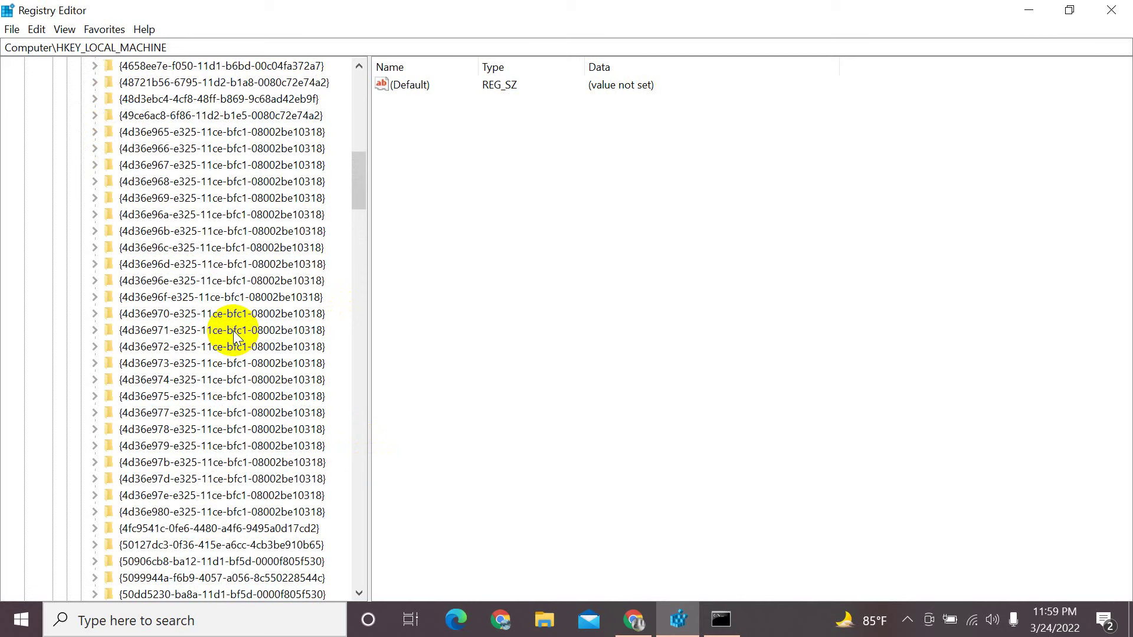
{"action": "scroll", "coordinate": [236, 319], "scroll_direction": "up", "scroll_amount": 11}
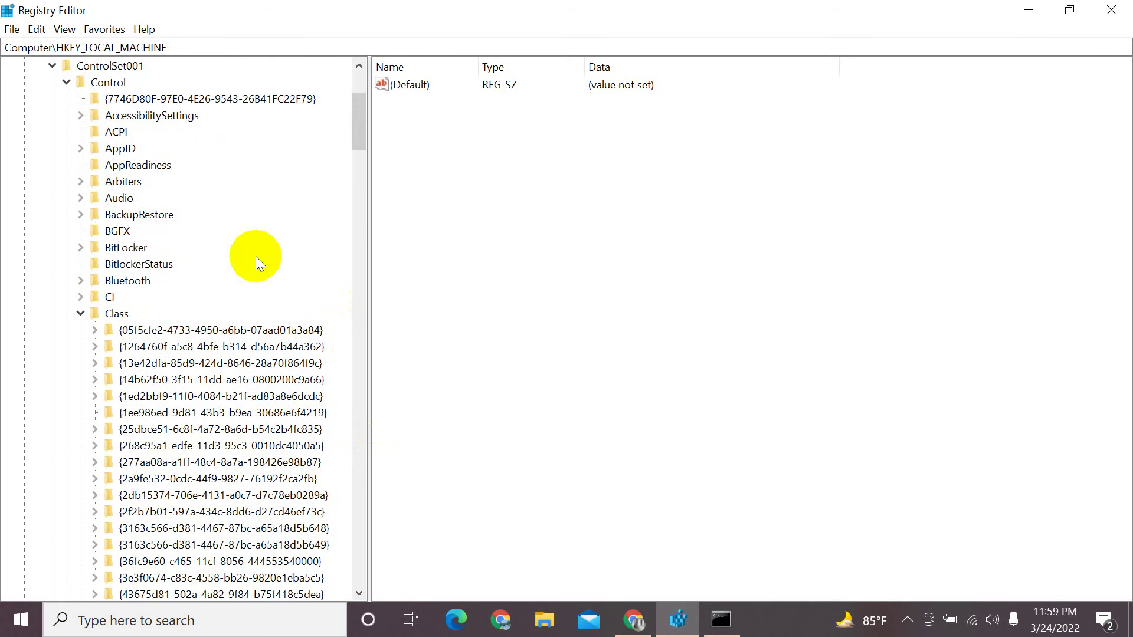
- Switch to Command Prompt and copy 1B66CC2B, the first block of the connected adapter's Transport Name GUID
{"action": "left_click", "coordinate": [1026, 8]}
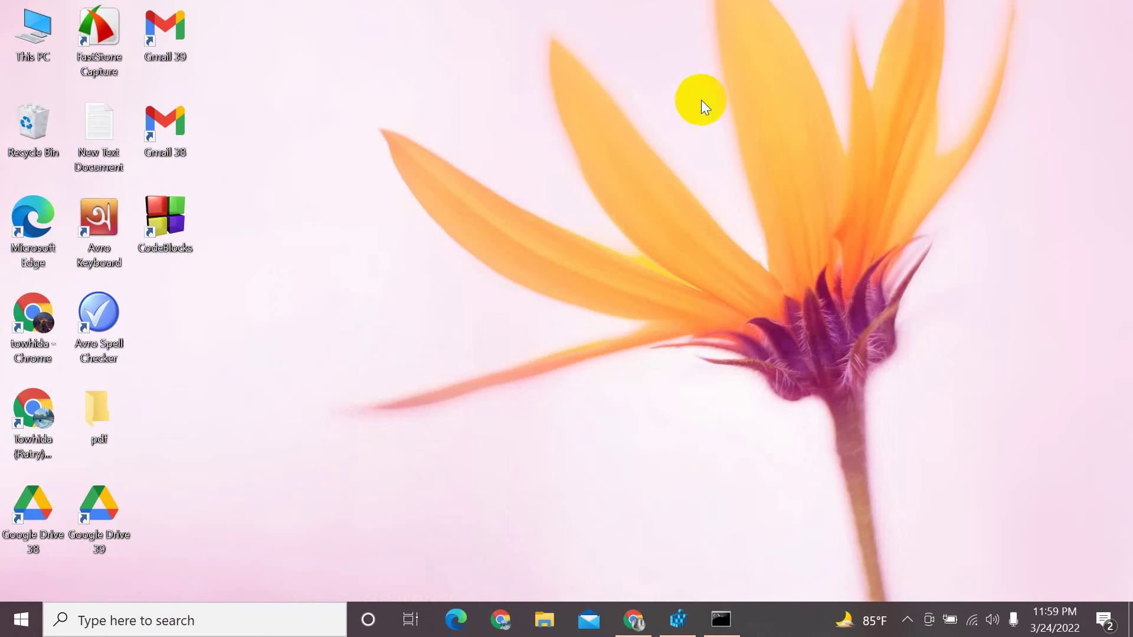
{"action": "left_click", "coordinate": [721, 620]}
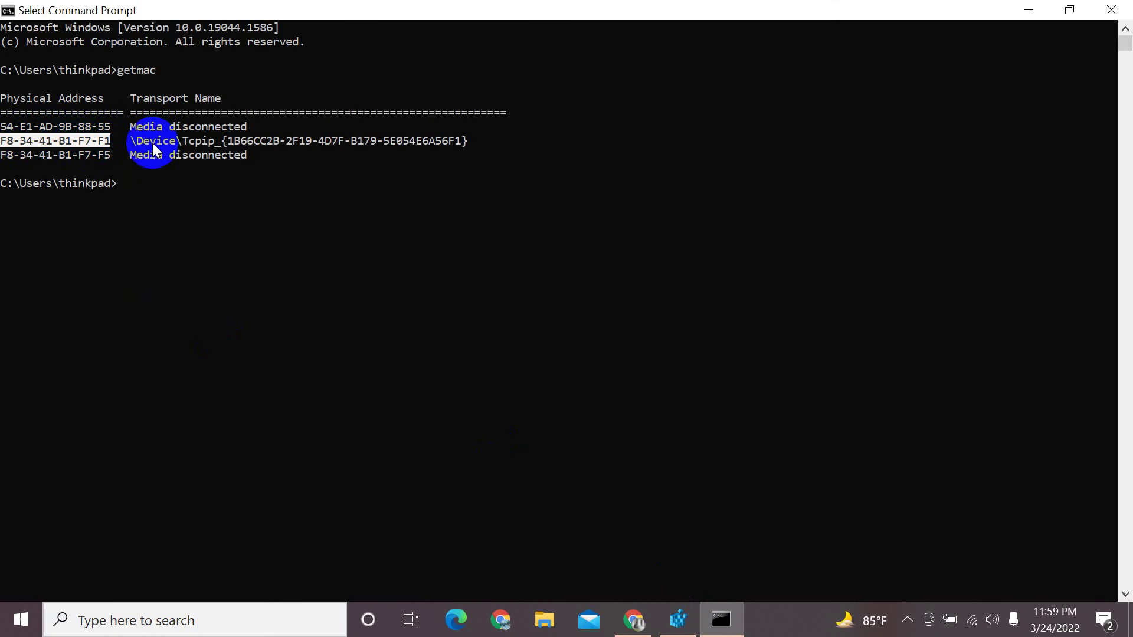
{"action": "left_click", "coordinate": [231, 140]}
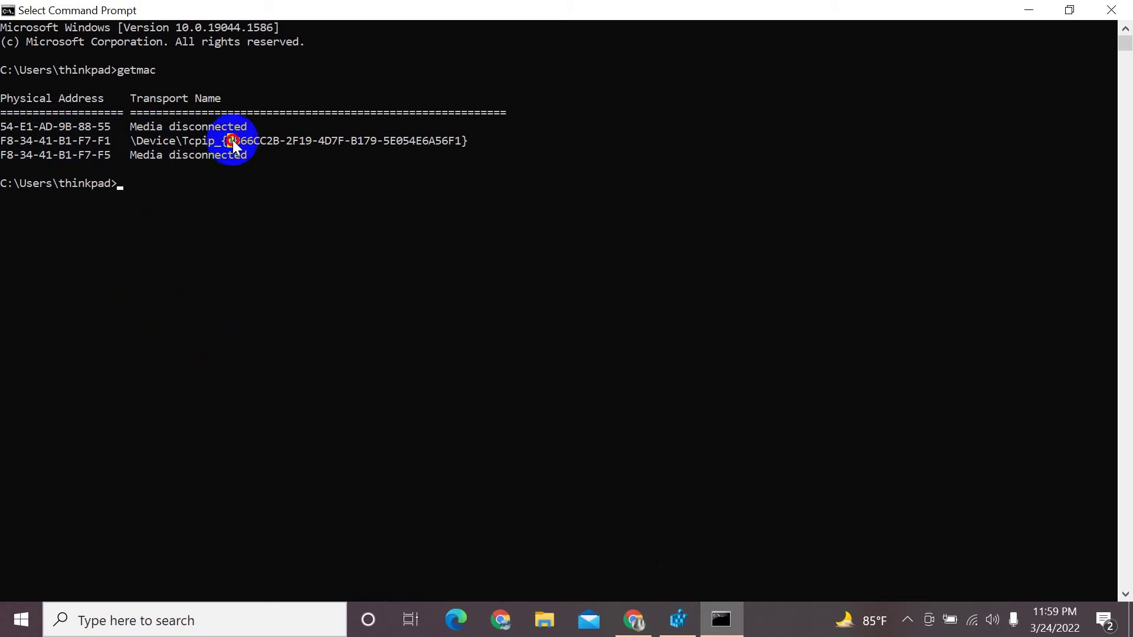
{"action": "left_click_drag", "start_coordinate": [239, 140], "coordinate": [275, 141]}
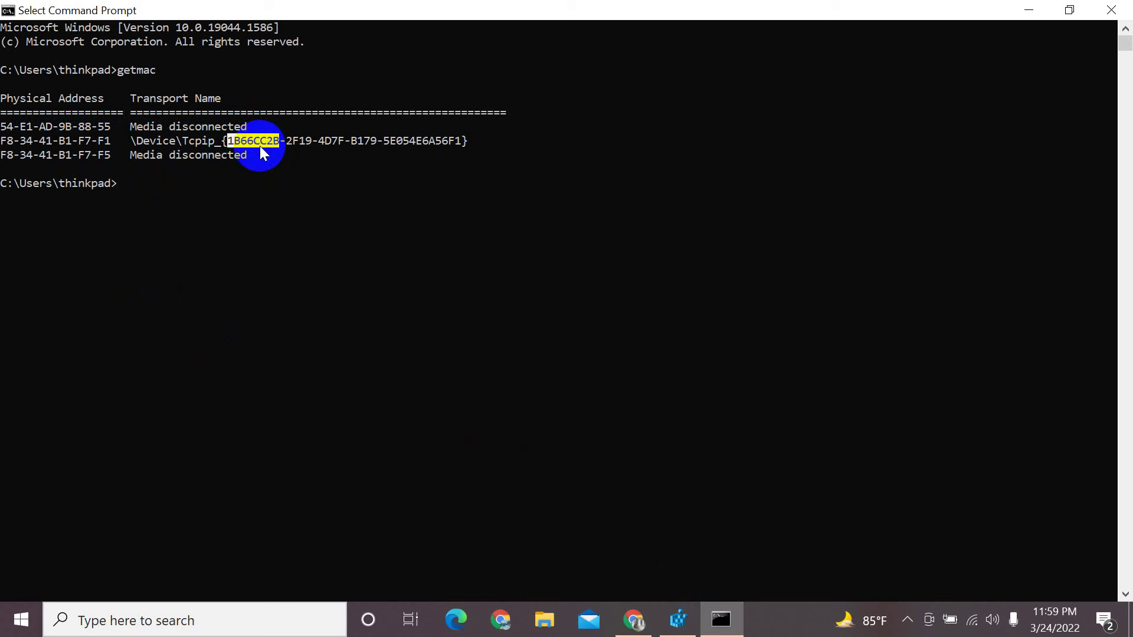
{"action": "key", "text": "ctrl+c"}
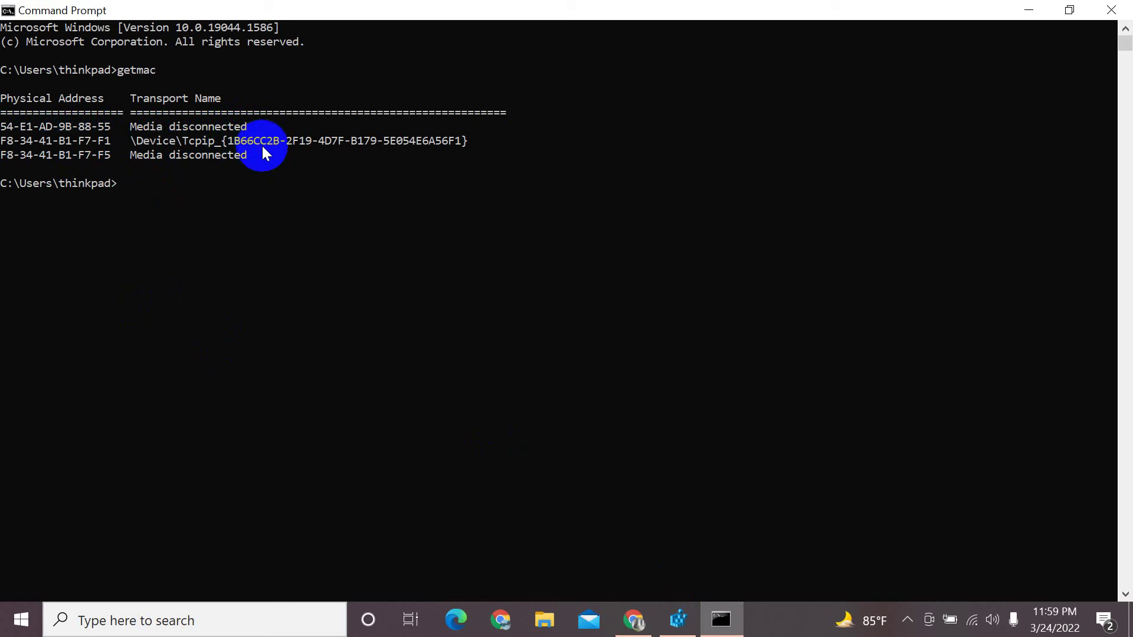
- Minimize Command Prompt, return to the Registry Editor and open the Find dialog for the Class key
{"action": "left_click", "coordinate": [634, 619]}
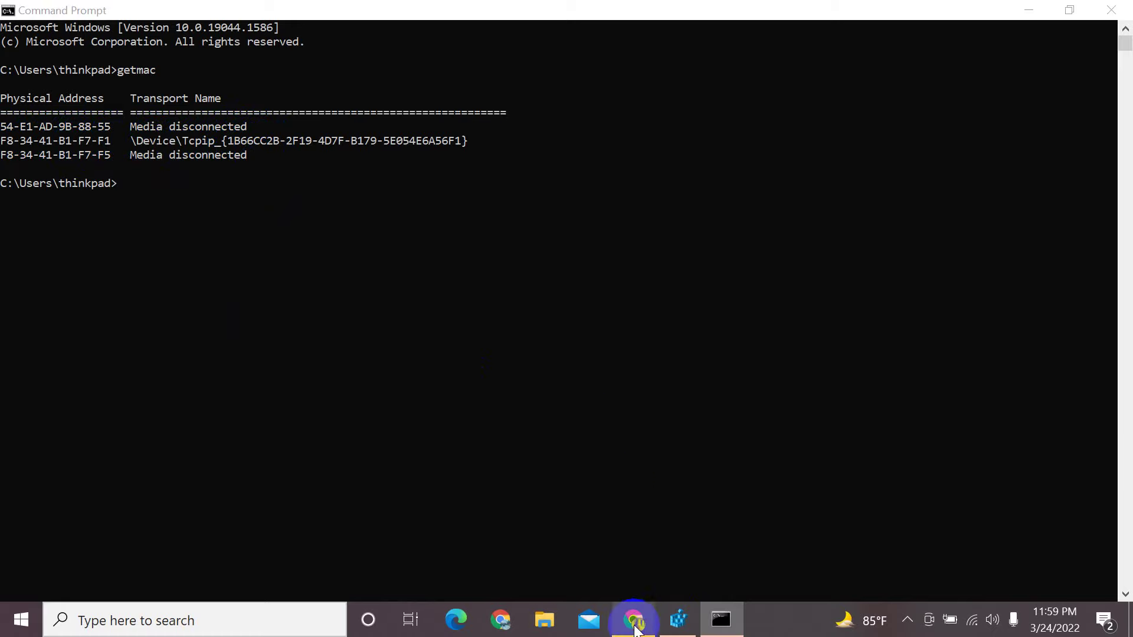
{"action": "left_click", "coordinate": [710, 623]}
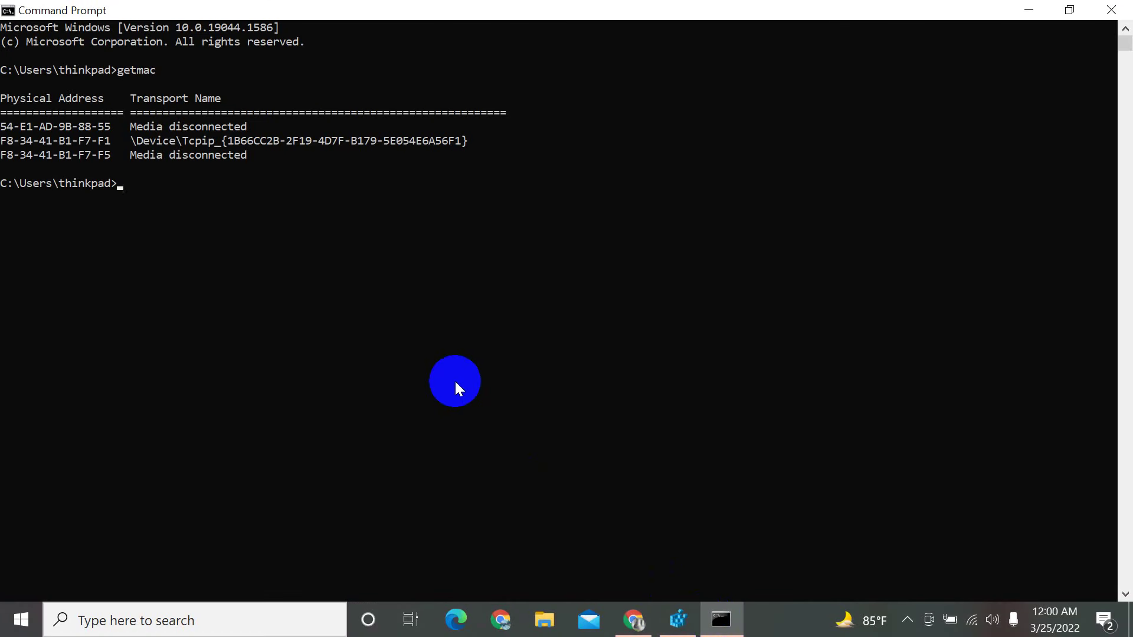
{"action": "left_click", "coordinate": [1029, 10]}
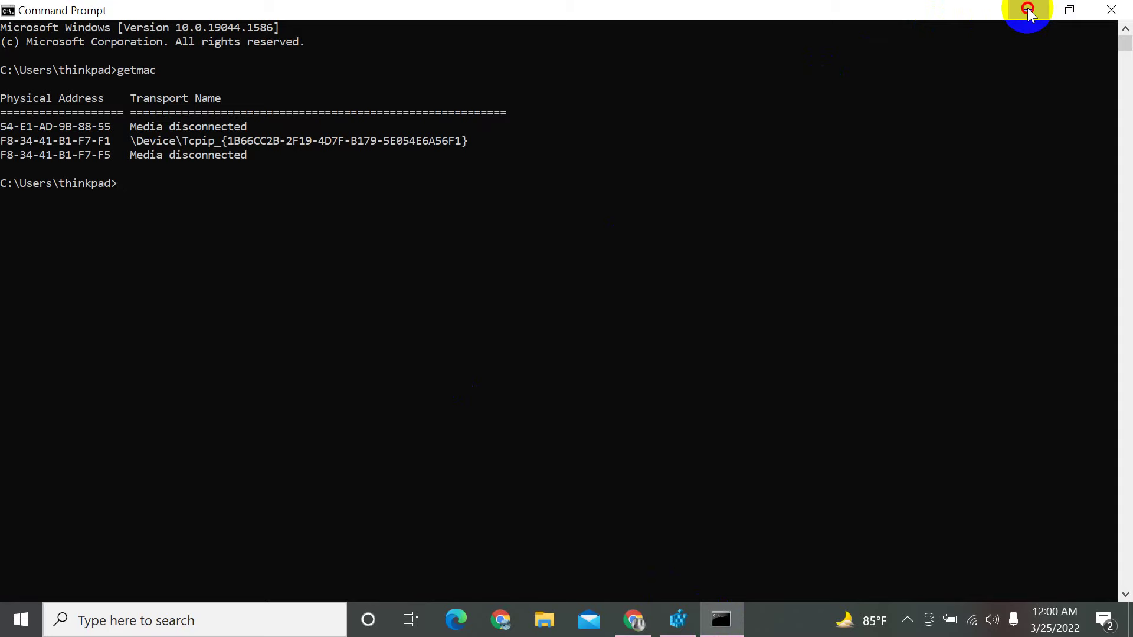
{"action": "left_click", "coordinate": [1034, 12]}
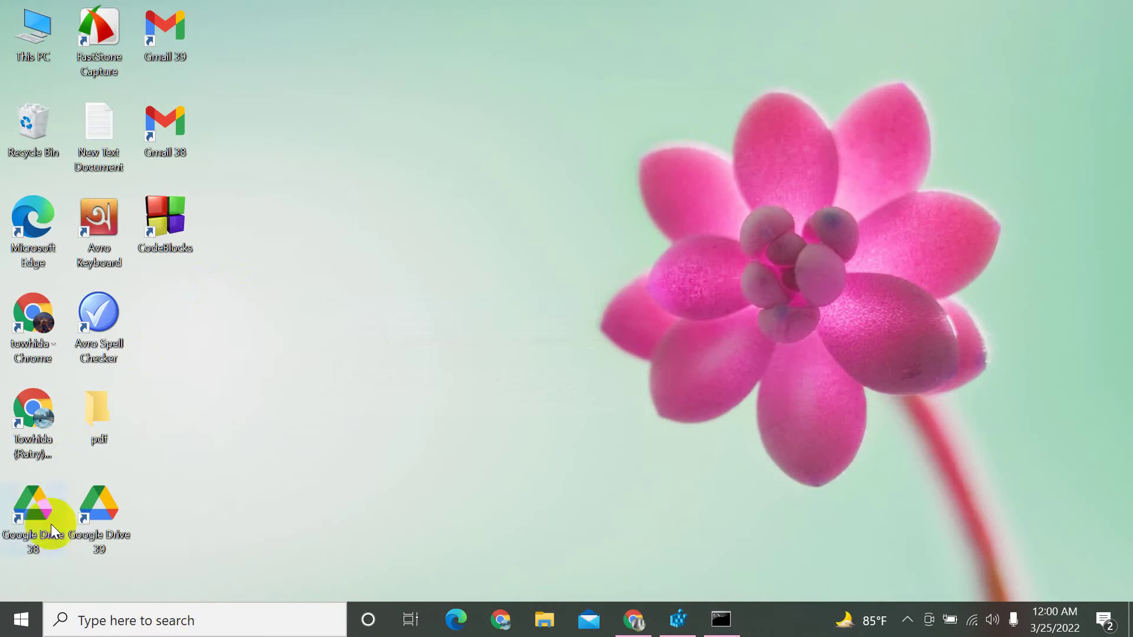
{"action": "left_click", "coordinate": [680, 620]}
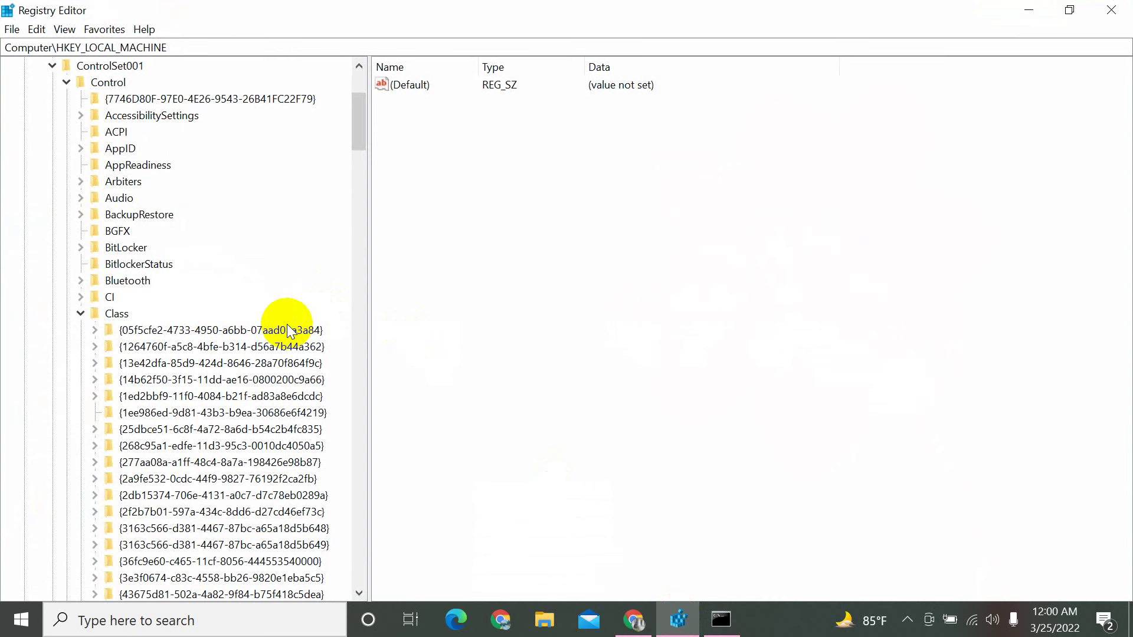
{"action": "scroll", "coordinate": [183, 192], "scroll_direction": "up", "scroll_amount": 4}
{"action": "scroll", "coordinate": [192, 191], "scroll_direction": "down", "scroll_amount": 6}
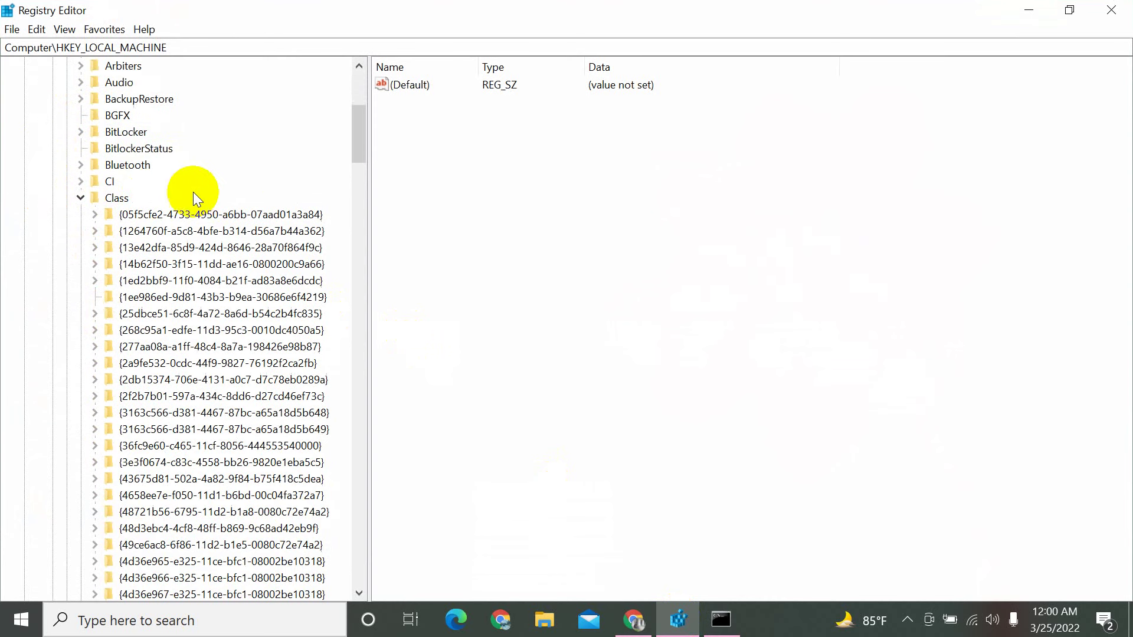
{"action": "right_click", "coordinate": [115, 197]}
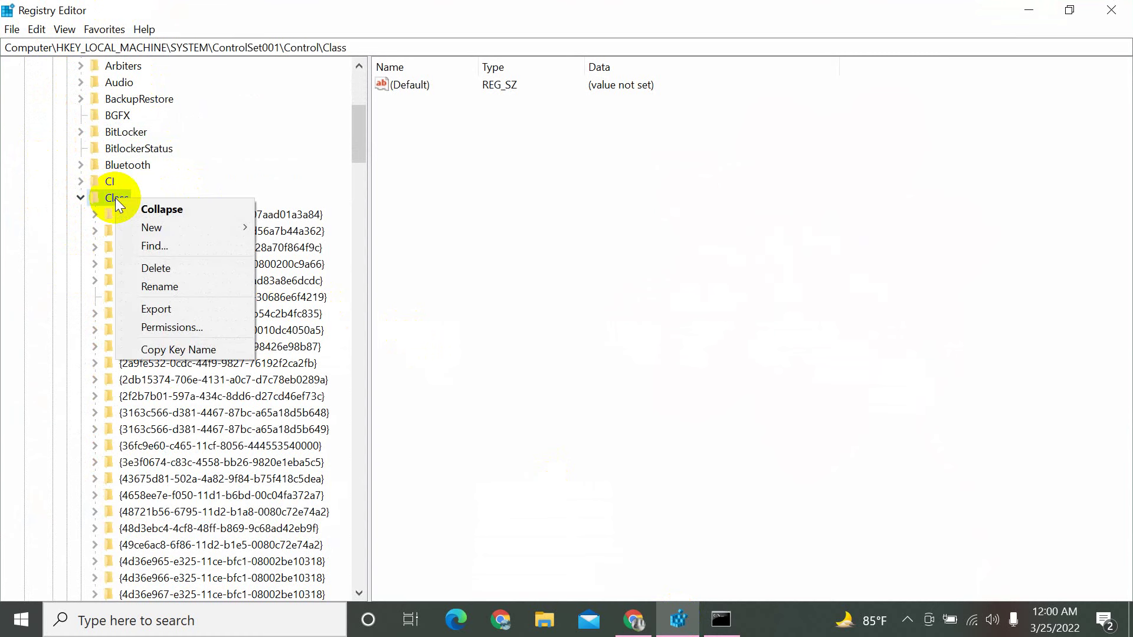
{"action": "left_click", "coordinate": [160, 251]}
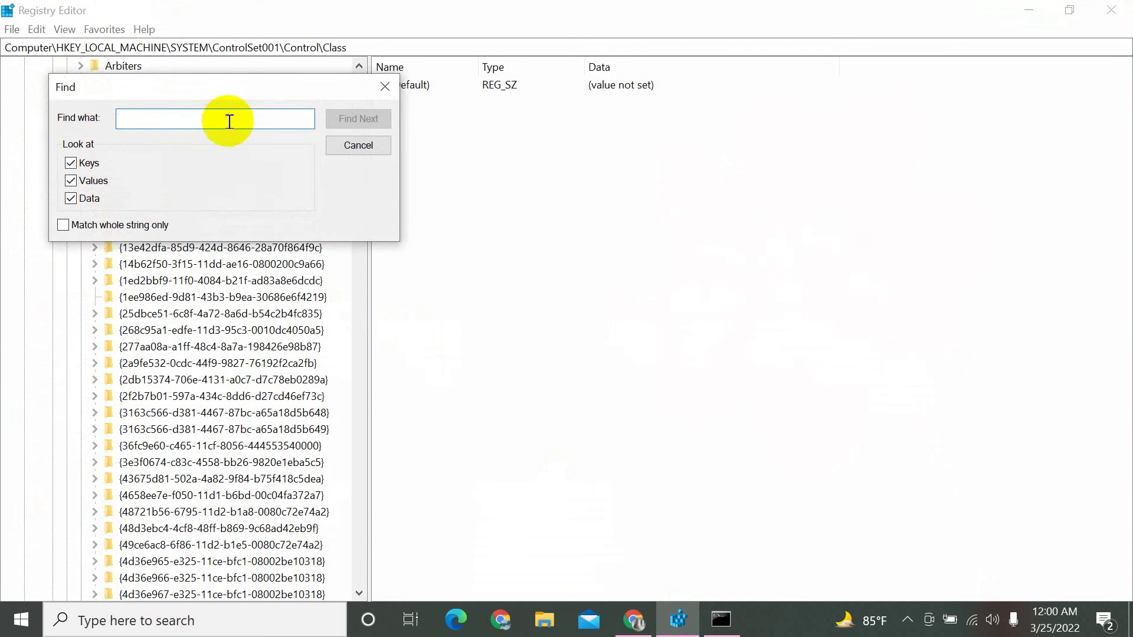
{"action": "left_click", "coordinate": [721, 619]}
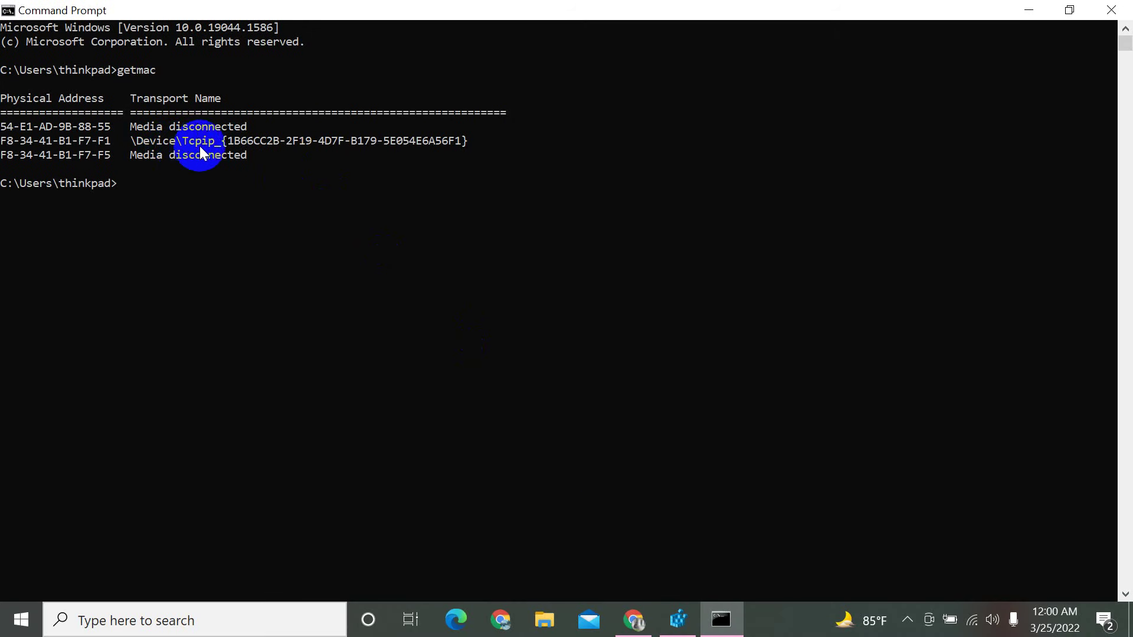
{"action": "left_click", "coordinate": [633, 619]}
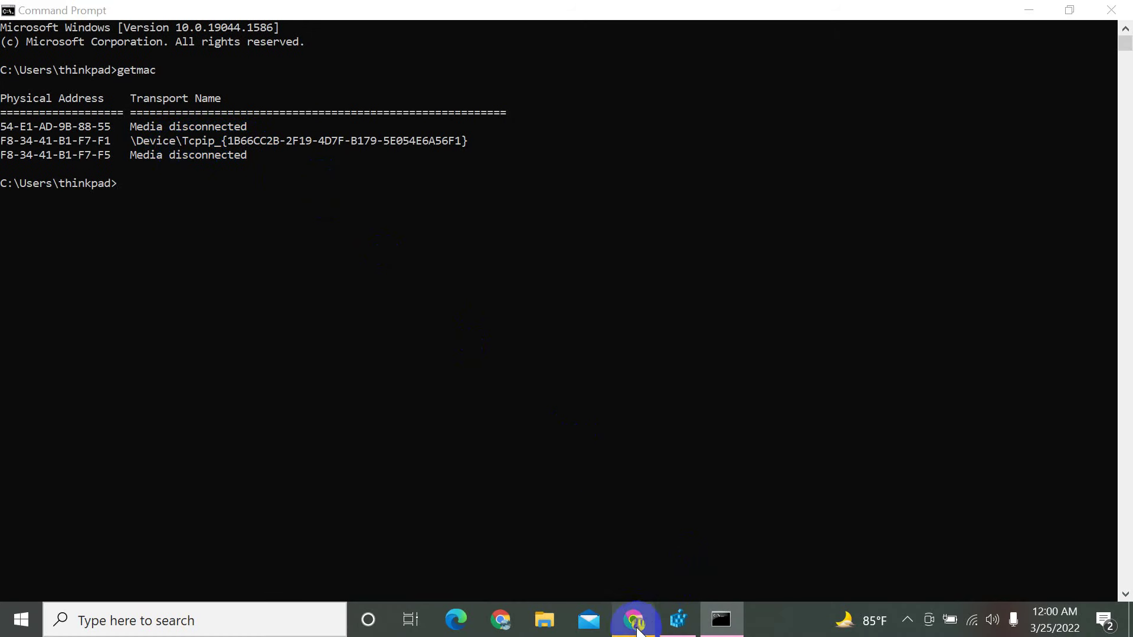
{"action": "left_click", "coordinate": [1032, 13]}
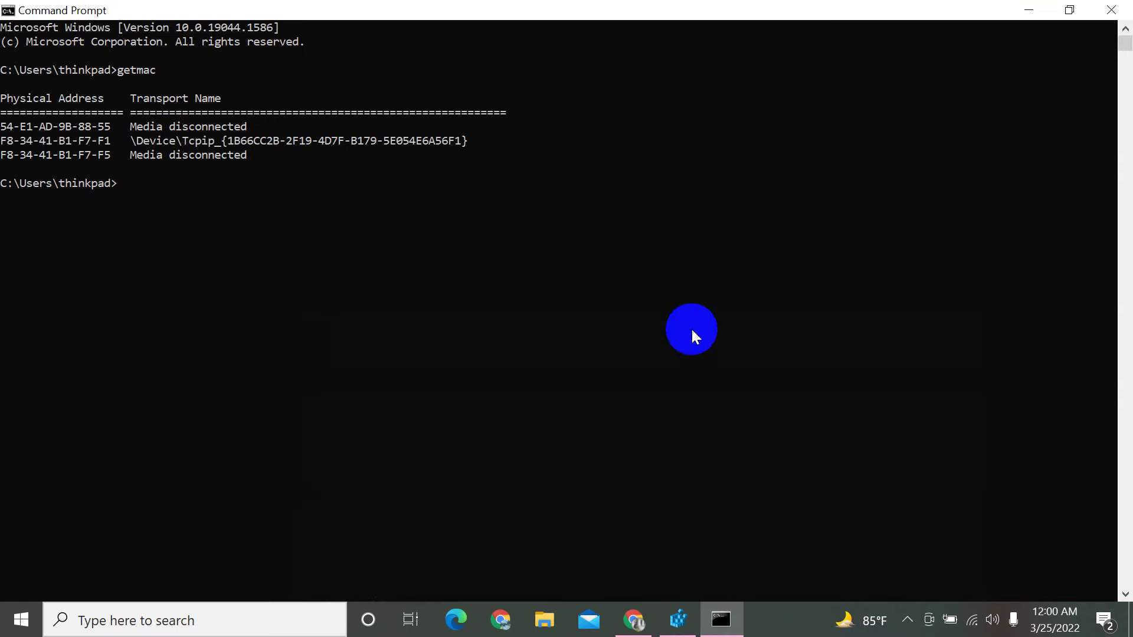
{"action": "left_click", "coordinate": [679, 618]}
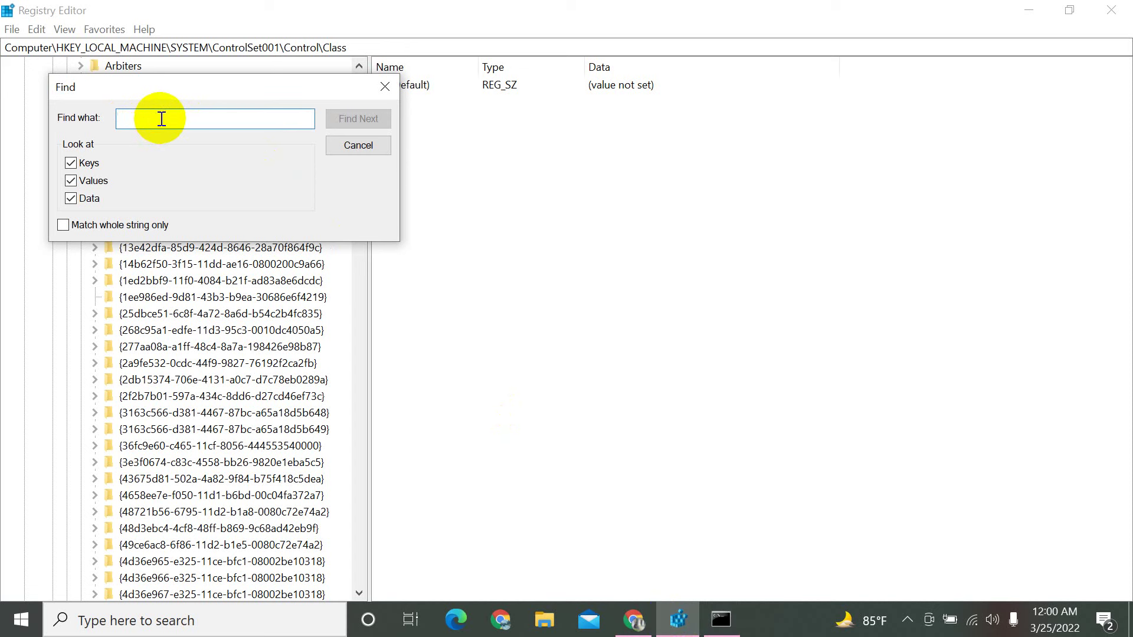
- Paste the copied 1B66CC2B as the search text and find the matching entry within the Class key
{"action": "key", "text": "ctrl+v"}
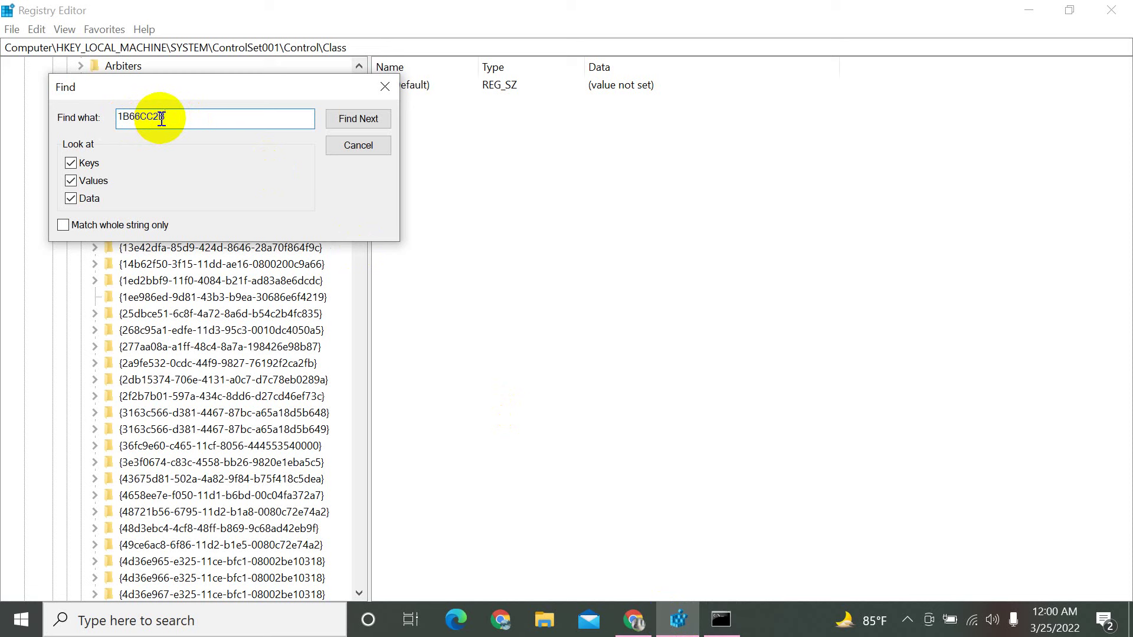
{"action": "left_click", "coordinate": [360, 119]}
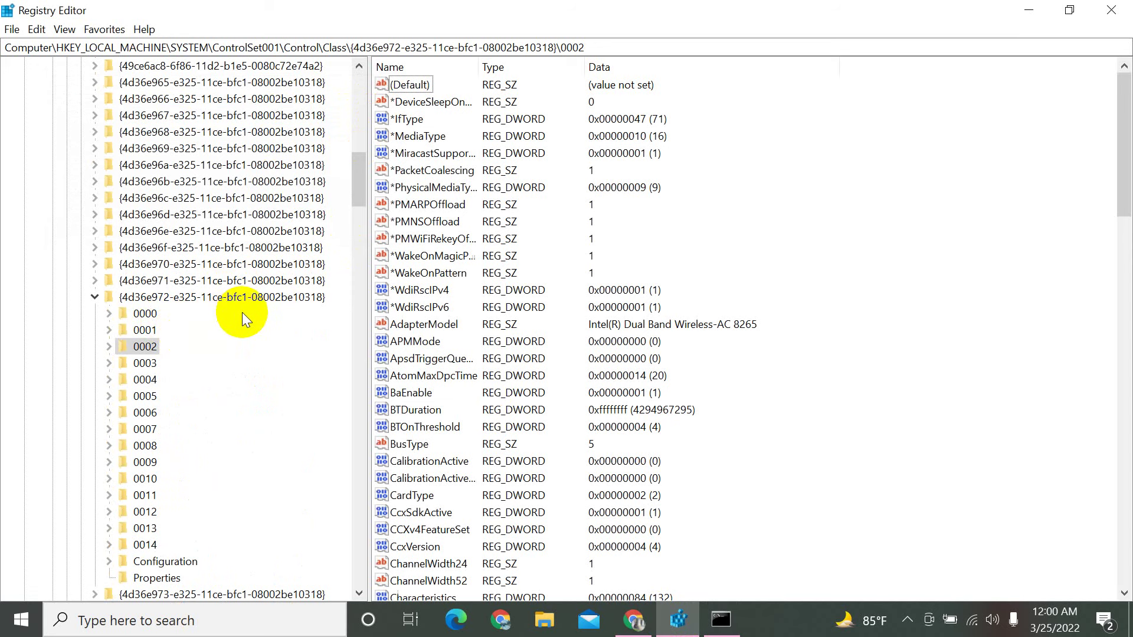
{"action": "scroll", "coordinate": [242, 313], "scroll_direction": "down", "scroll_amount": 1}
{"action": "scroll", "coordinate": [243, 312], "scroll_direction": "up", "scroll_amount": 6}
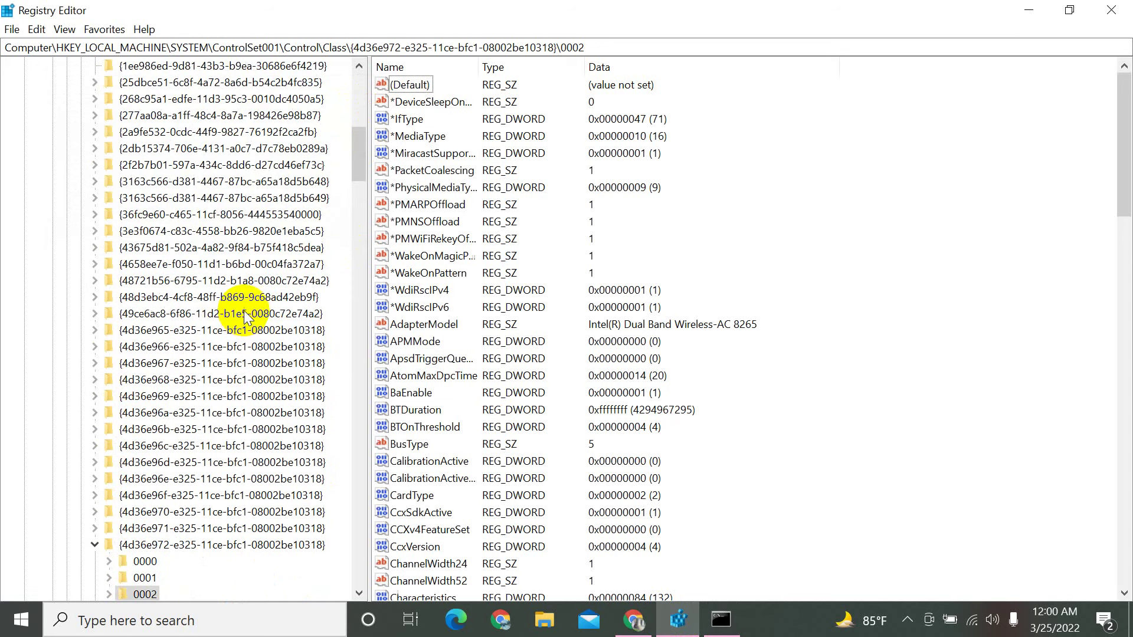
{"action": "scroll", "coordinate": [245, 316], "scroll_direction": "down", "scroll_amount": 3}
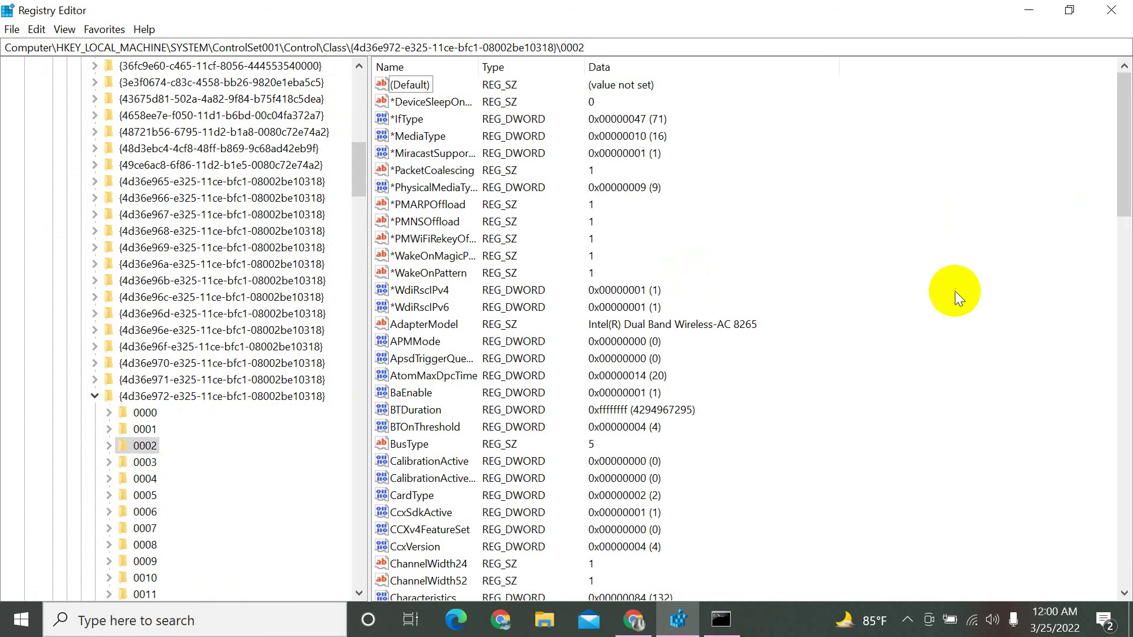
- Look through the values of the found 0002 adapter key for the adapter description and the copied GUID
{"action": "scroll", "coordinate": [952, 290], "scroll_direction": "down", "scroll_amount": 4}
{"action": "scroll", "coordinate": [885, 300], "scroll_direction": "up", "scroll_amount": 4}
{"action": "scroll", "coordinate": [890, 299], "scroll_direction": "down", "scroll_amount": 3}
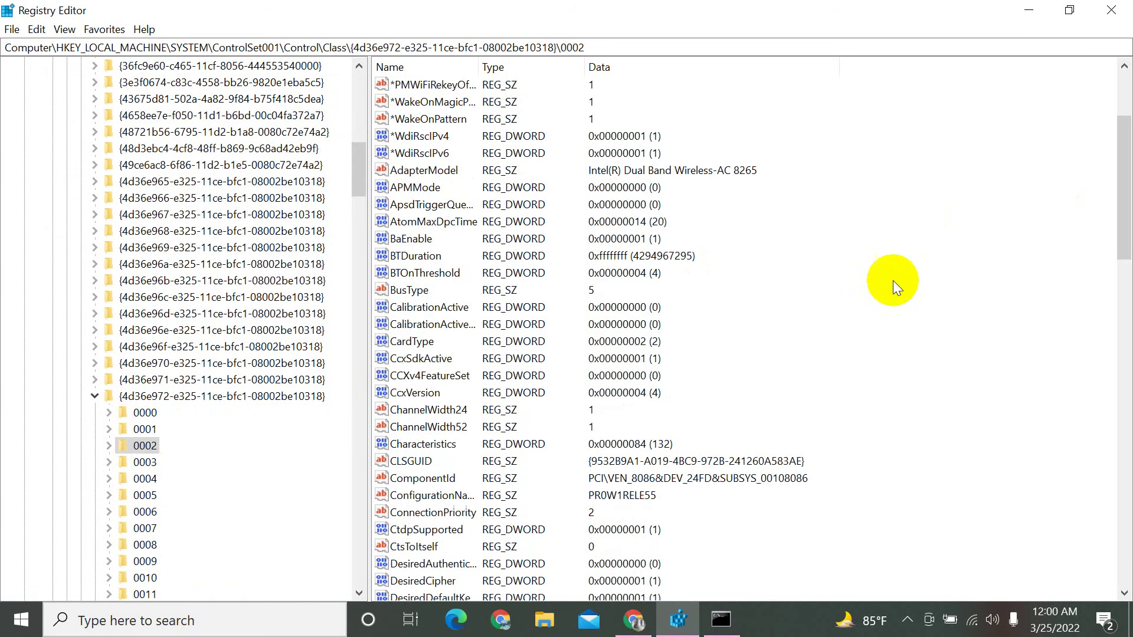
{"action": "scroll", "coordinate": [899, 282], "scroll_direction": "down", "scroll_amount": 1}
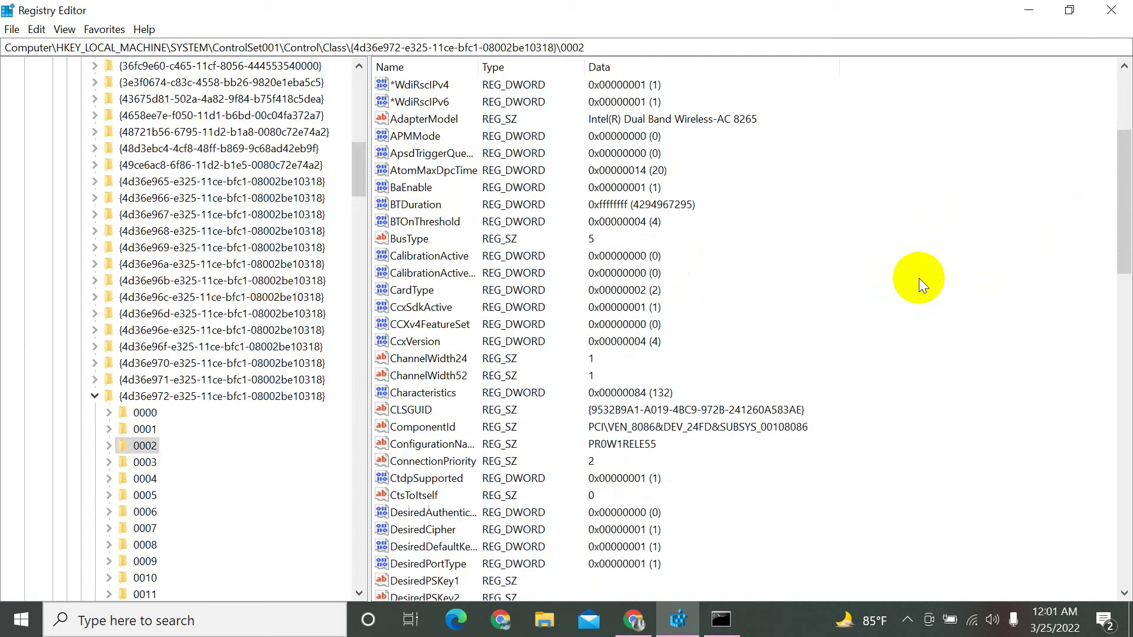
{"action": "scroll", "coordinate": [918, 278], "scroll_direction": "up", "scroll_amount": 4}
{"action": "scroll", "coordinate": [919, 278], "scroll_direction": "down", "scroll_amount": 12}
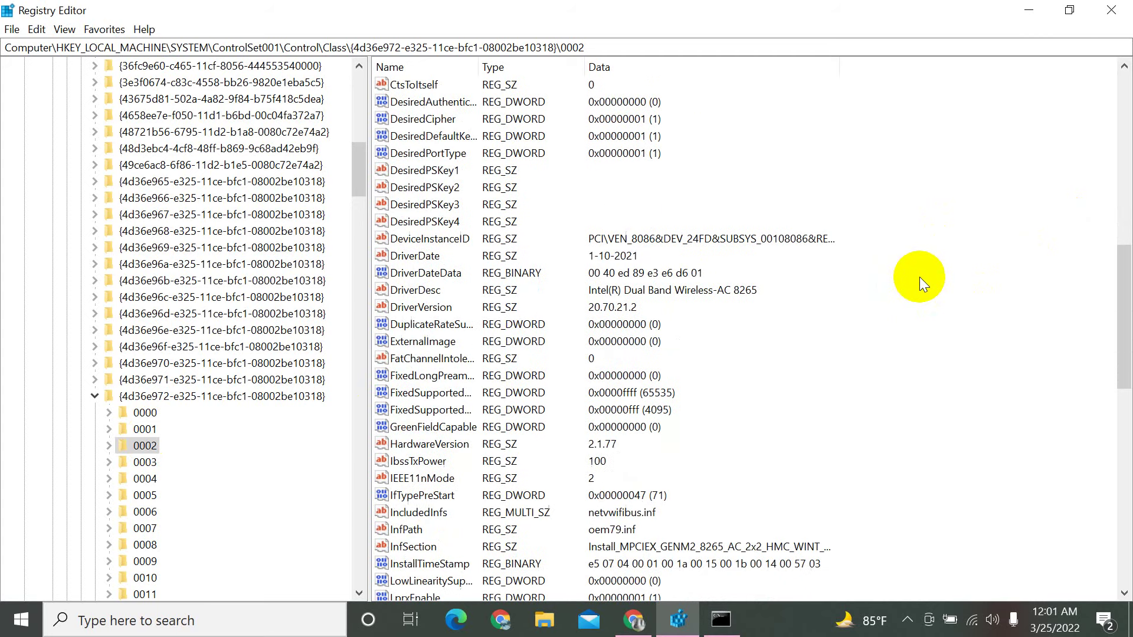
{"action": "scroll", "coordinate": [726, 277], "scroll_direction": "down", "scroll_amount": 1}
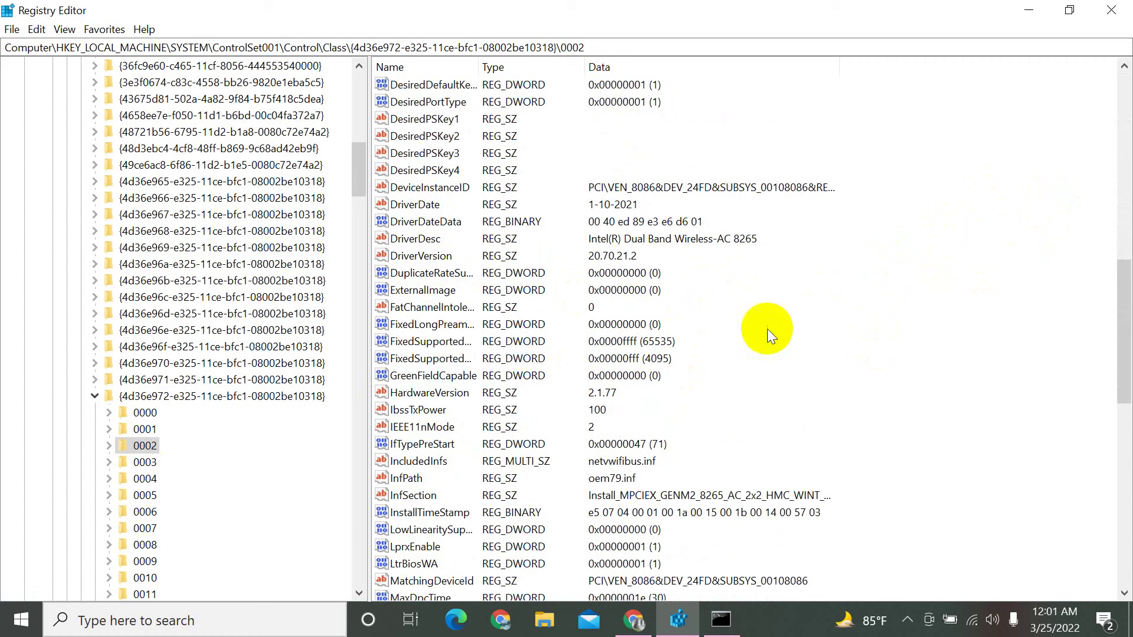
{"action": "scroll", "coordinate": [814, 235], "scroll_direction": "up", "scroll_amount": 5}
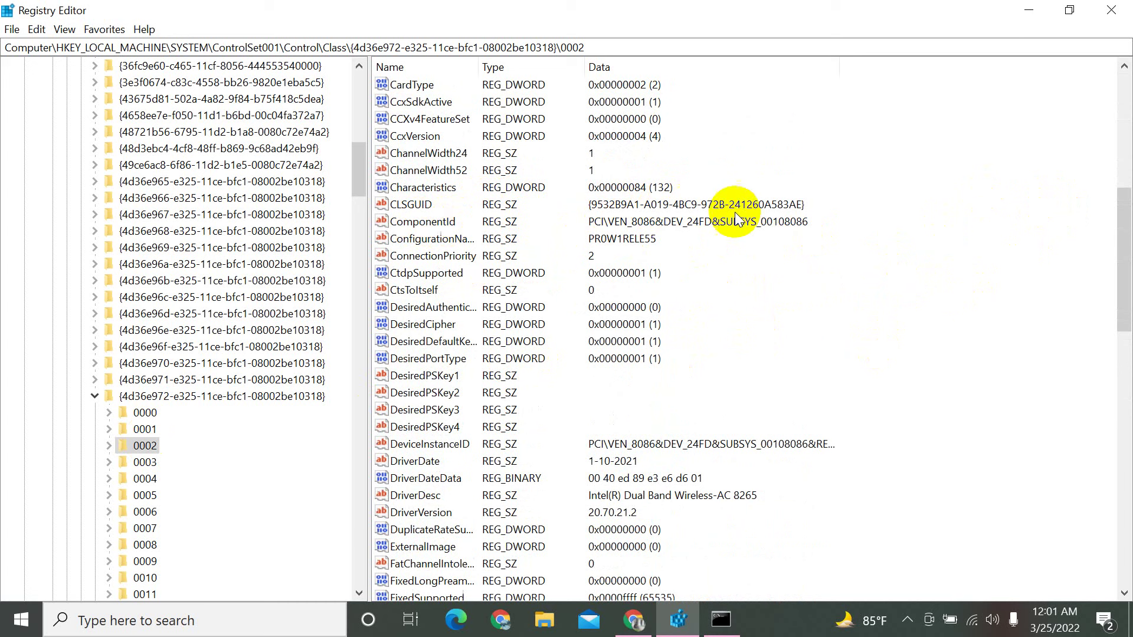
{"action": "scroll", "coordinate": [730, 223], "scroll_direction": "down", "scroll_amount": 6}
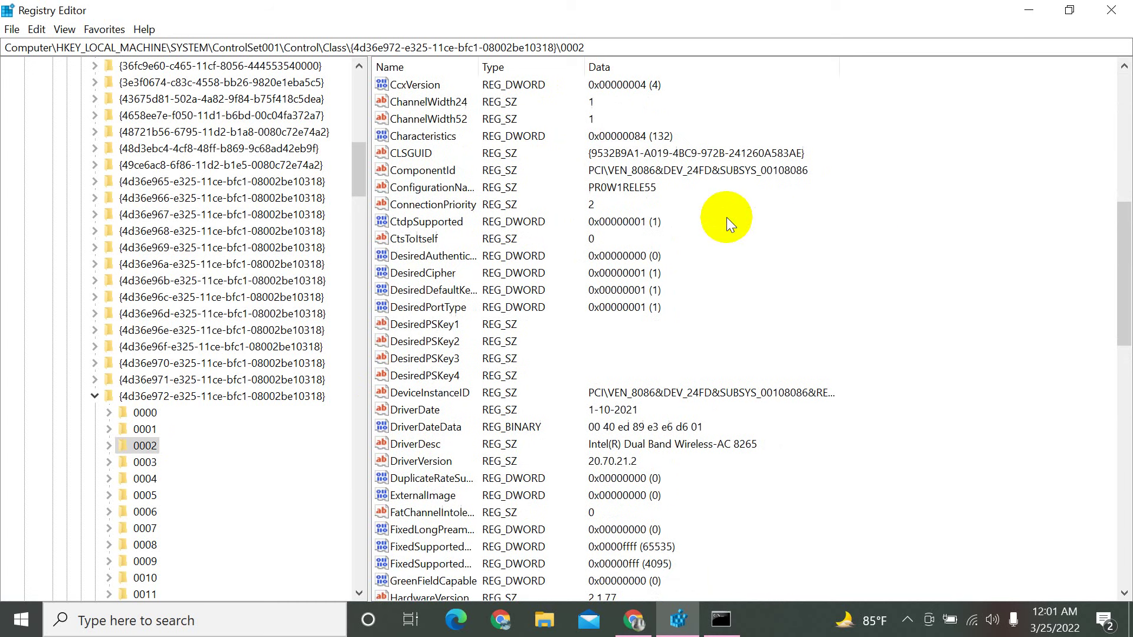
{"action": "scroll", "coordinate": [727, 221], "scroll_direction": "down", "scroll_amount": 12}
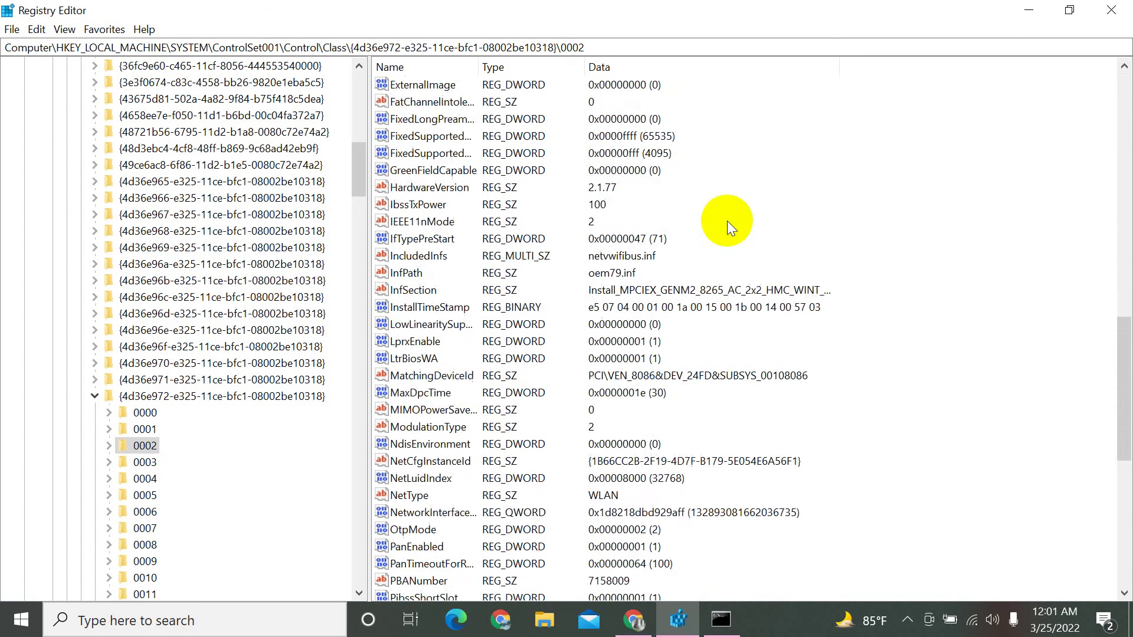
- Review the 0002 key's adapter values, then check the getmac output in Command Prompt and return to the Registry Editor
{"action": "scroll", "coordinate": [733, 234], "scroll_direction": "up", "scroll_amount": 18}
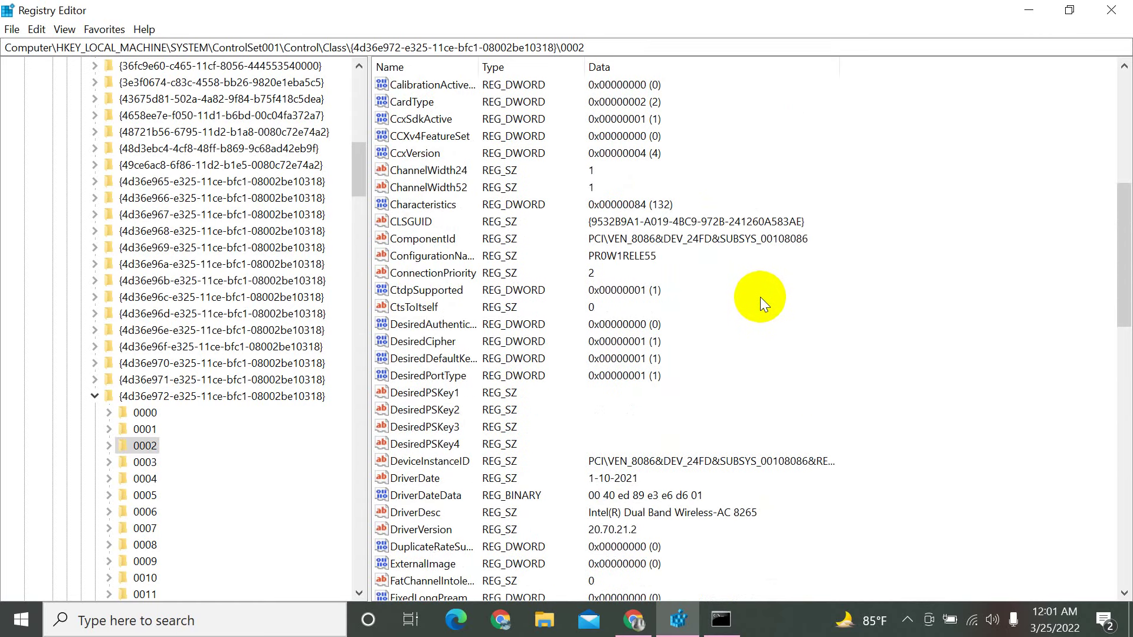
{"action": "scroll", "coordinate": [760, 297], "scroll_direction": "up", "scroll_amount": 8}
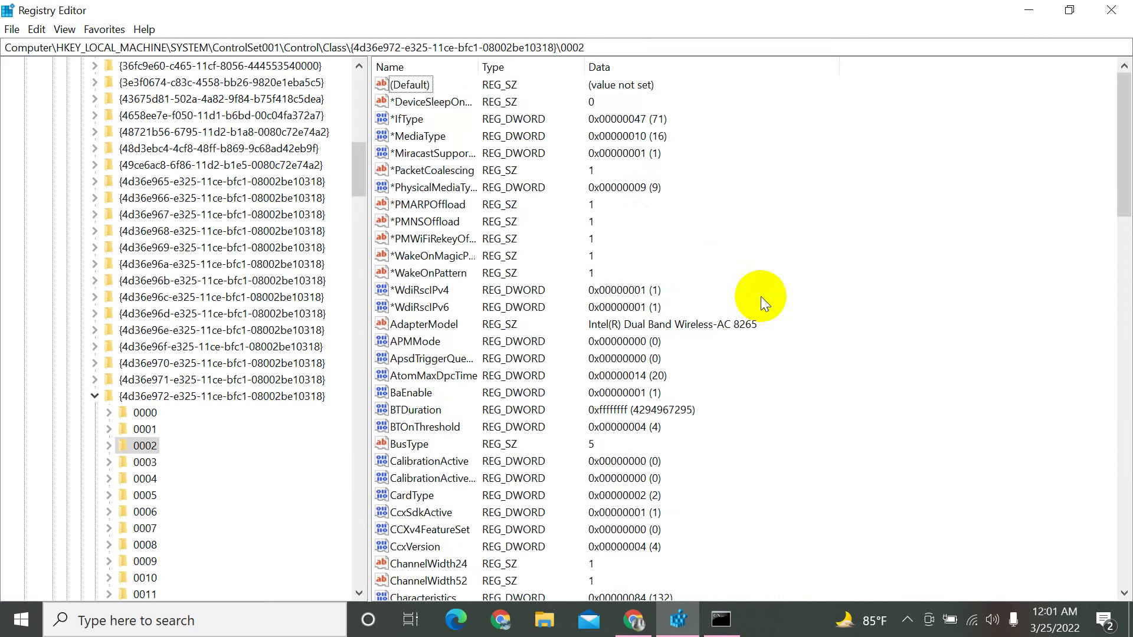
{"action": "scroll", "coordinate": [706, 270], "scroll_direction": "down", "scroll_amount": 2}
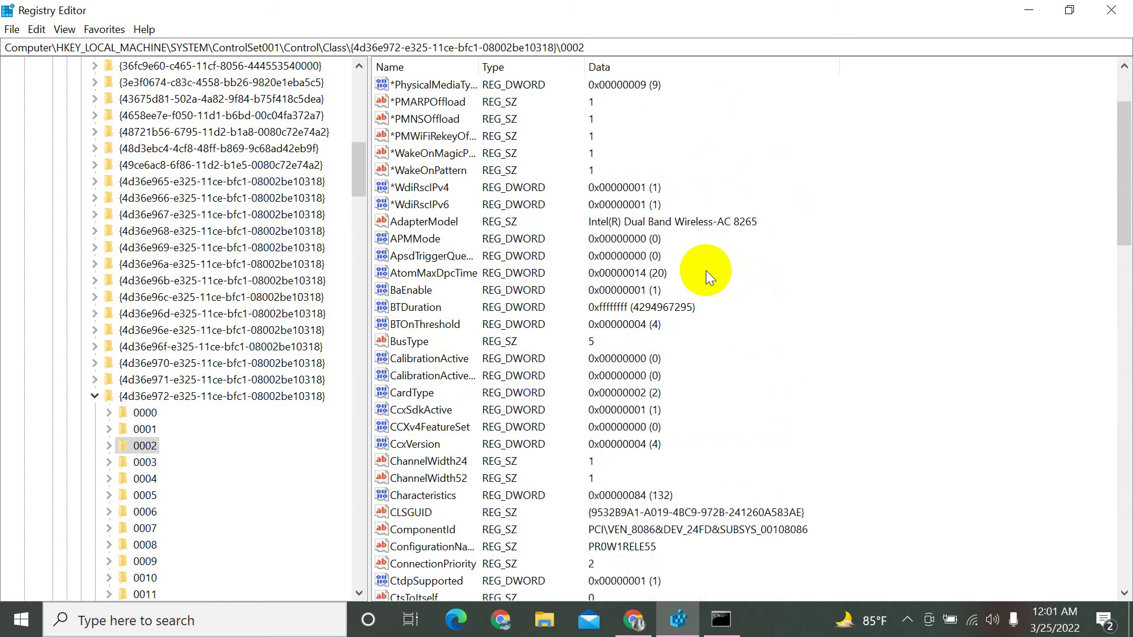
{"action": "scroll", "coordinate": [676, 248], "scroll_direction": "down", "scroll_amount": 3}
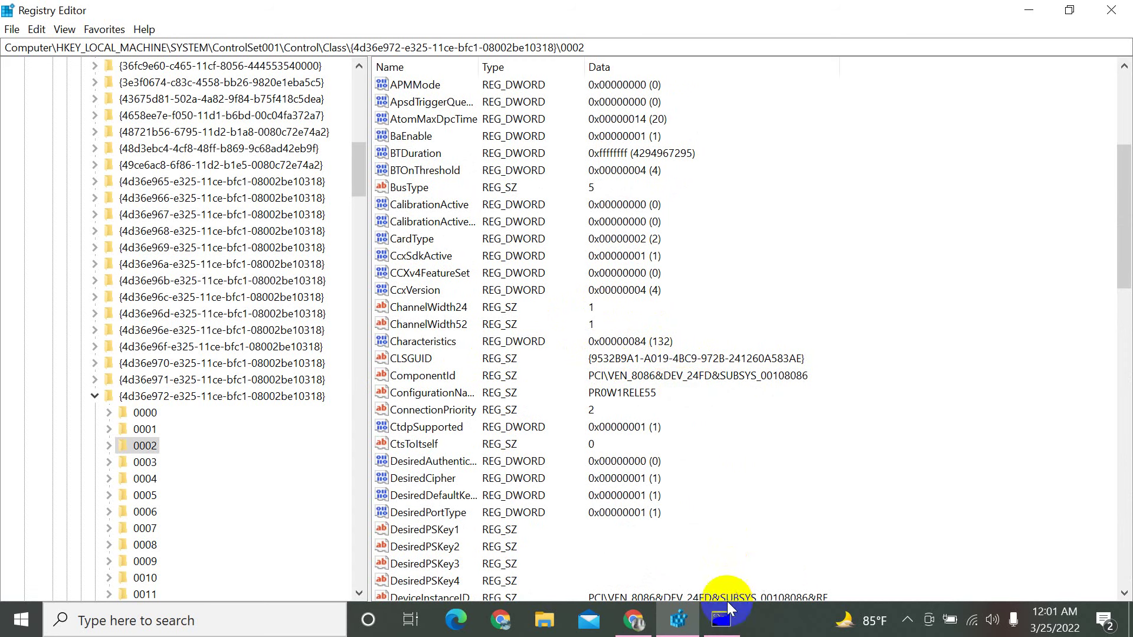
{"action": "left_click", "coordinate": [721, 621]}
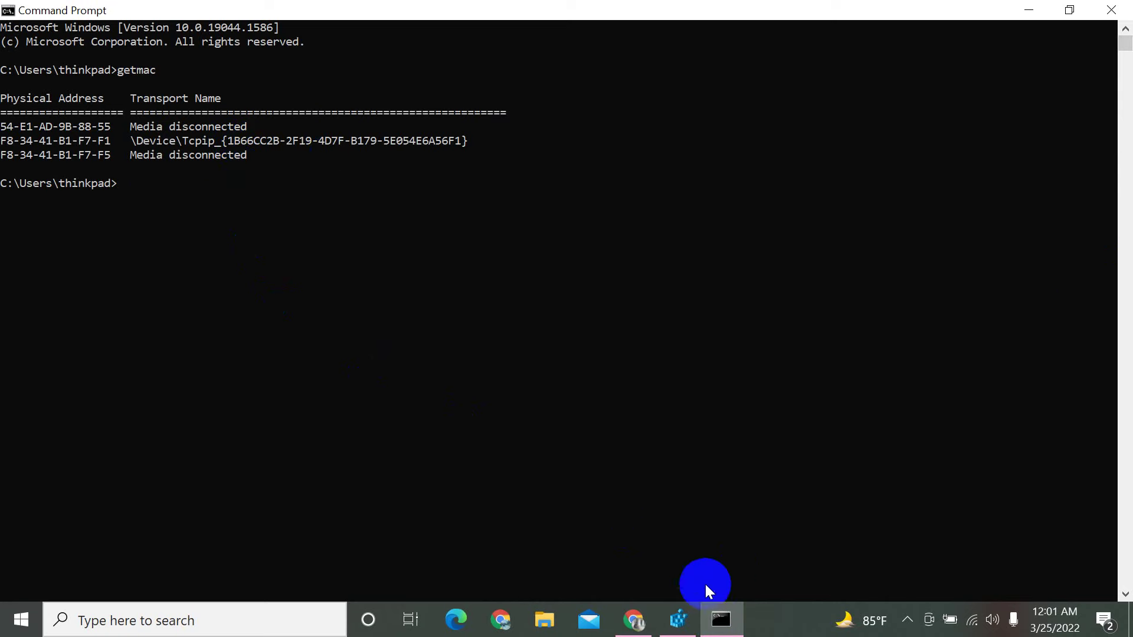
{"action": "left_click", "coordinate": [634, 620]}
{"action": "left_click", "coordinate": [635, 626]}
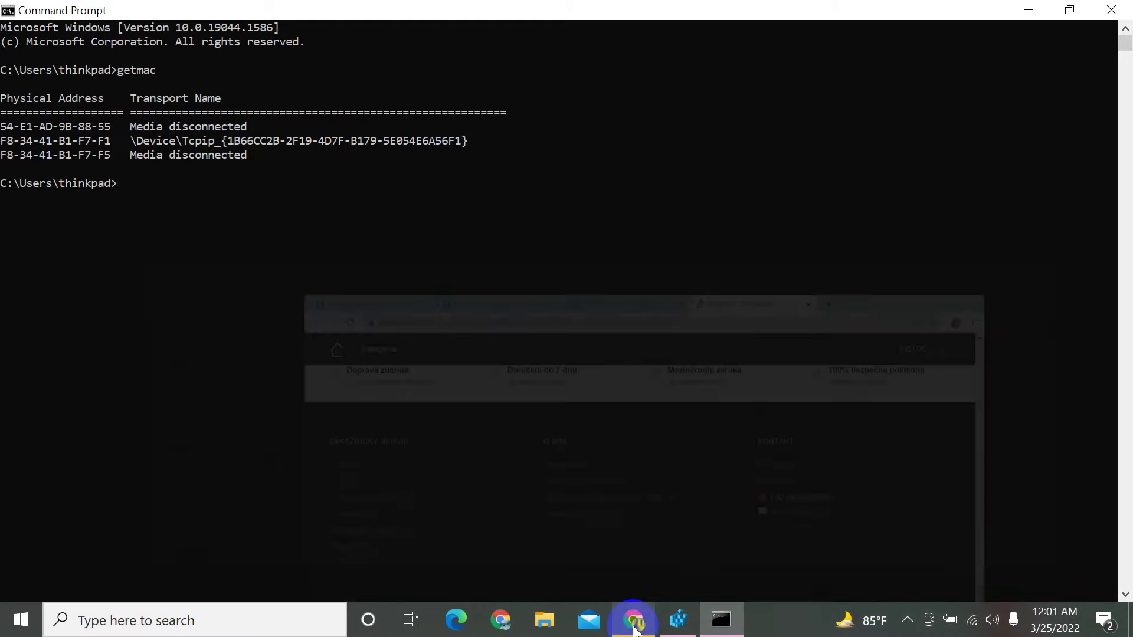
{"action": "left_click", "coordinate": [679, 618]}
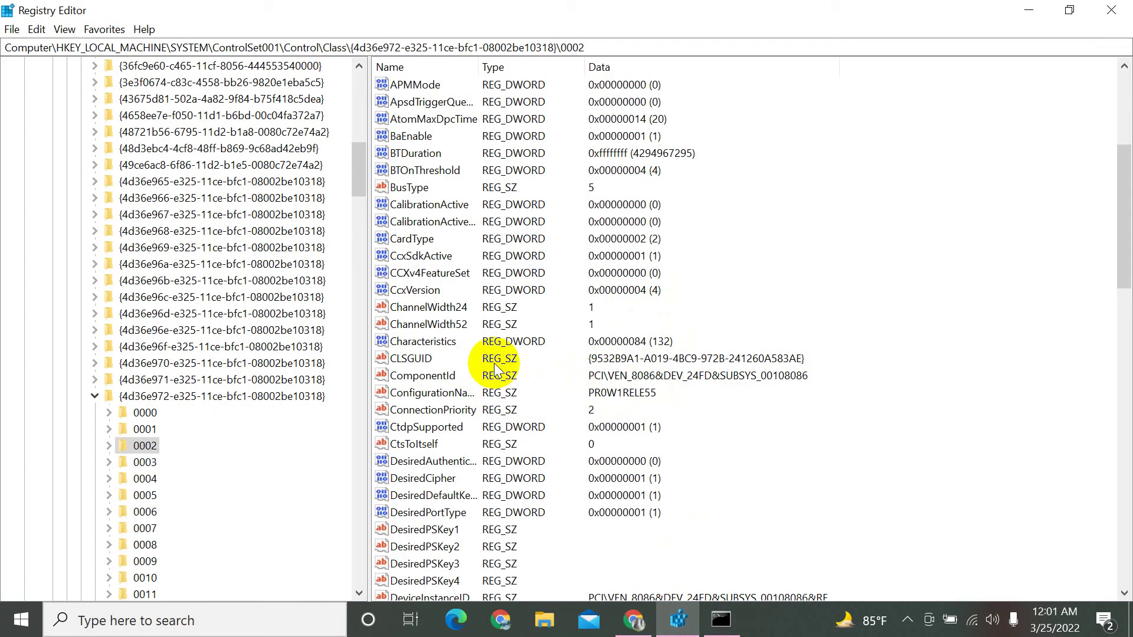
- Look through the 0002 key's value list from its beginning to the NetCfgInstanceId entry
{"action": "scroll", "coordinate": [494, 368], "scroll_direction": "up", "scroll_amount": 5}
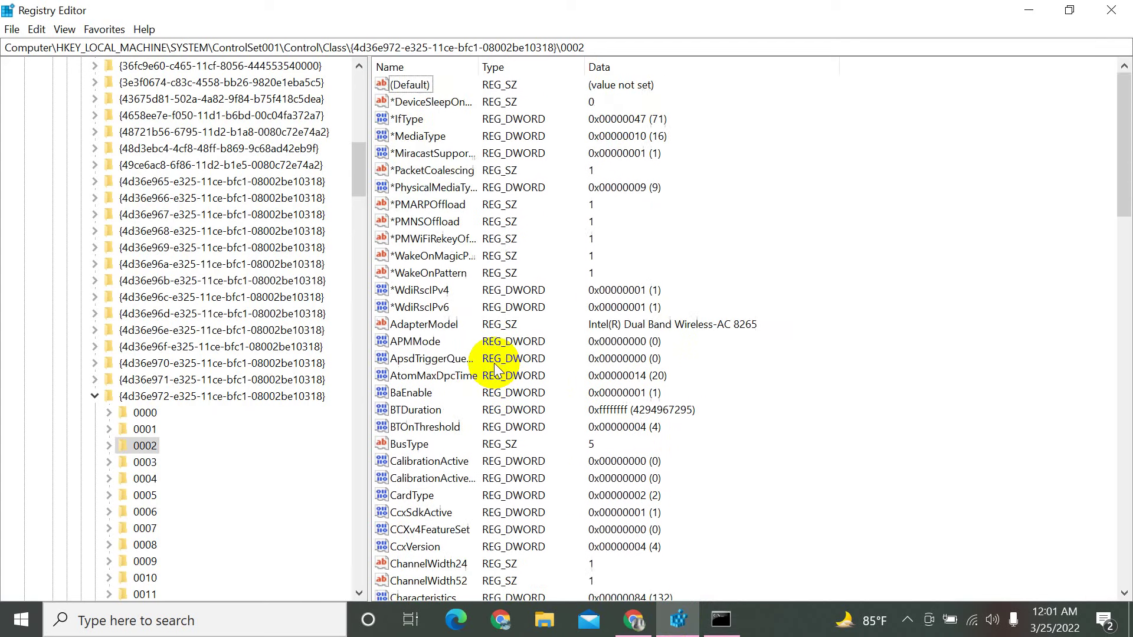
{"action": "scroll", "coordinate": [425, 124], "scroll_direction": "down", "scroll_amount": 3}
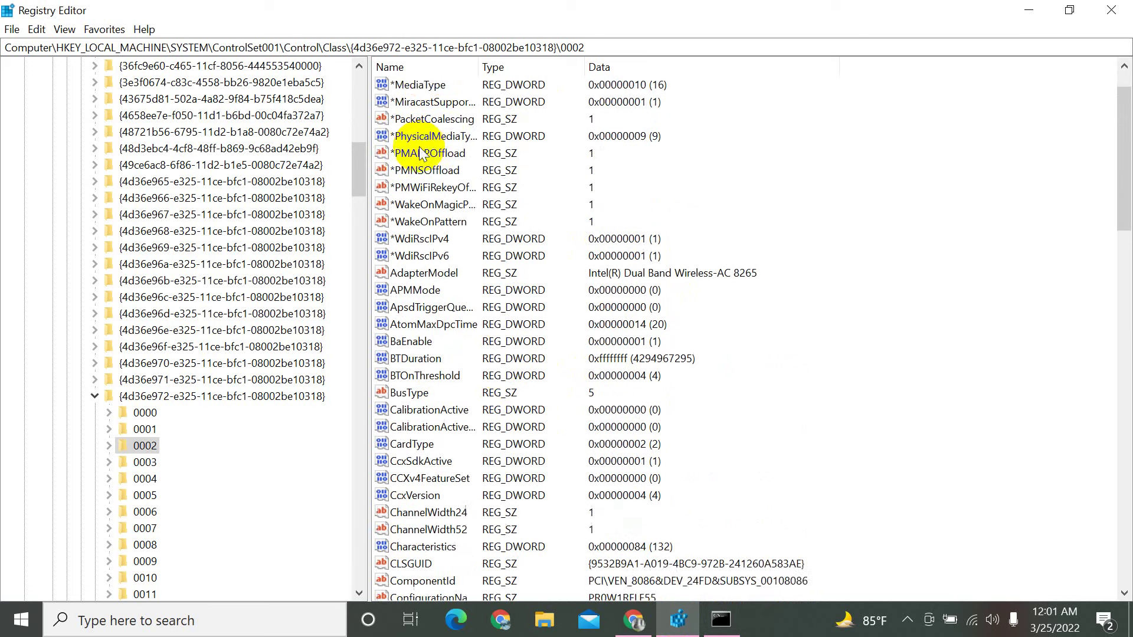
{"action": "scroll", "coordinate": [466, 264], "scroll_direction": "down", "scroll_amount": 2}
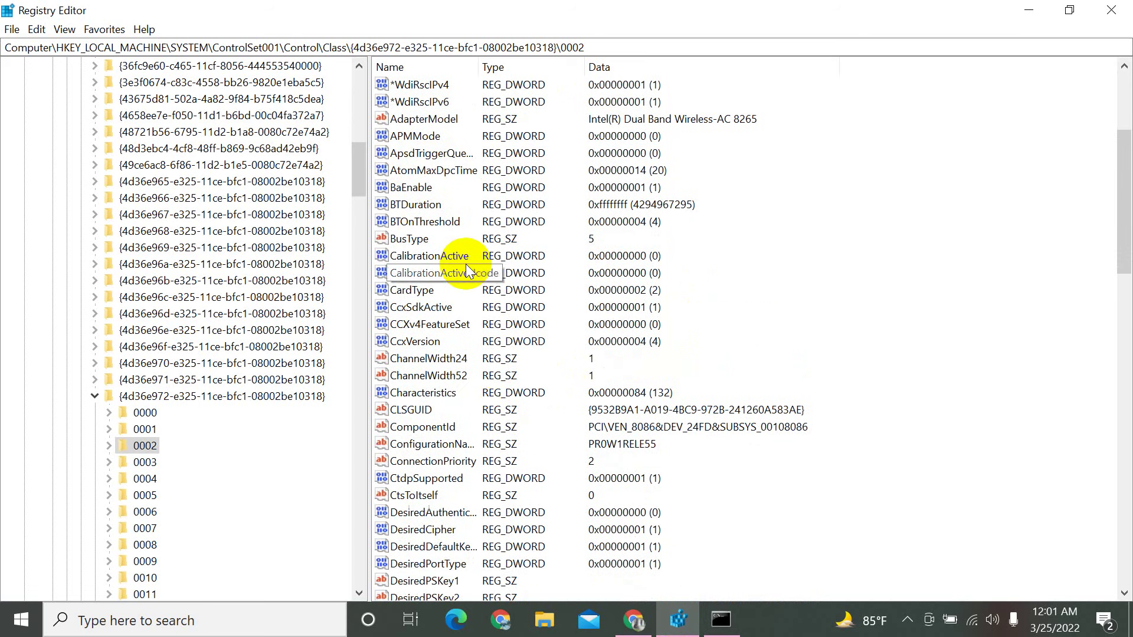
{"action": "scroll", "coordinate": [465, 264], "scroll_direction": "down", "scroll_amount": 4}
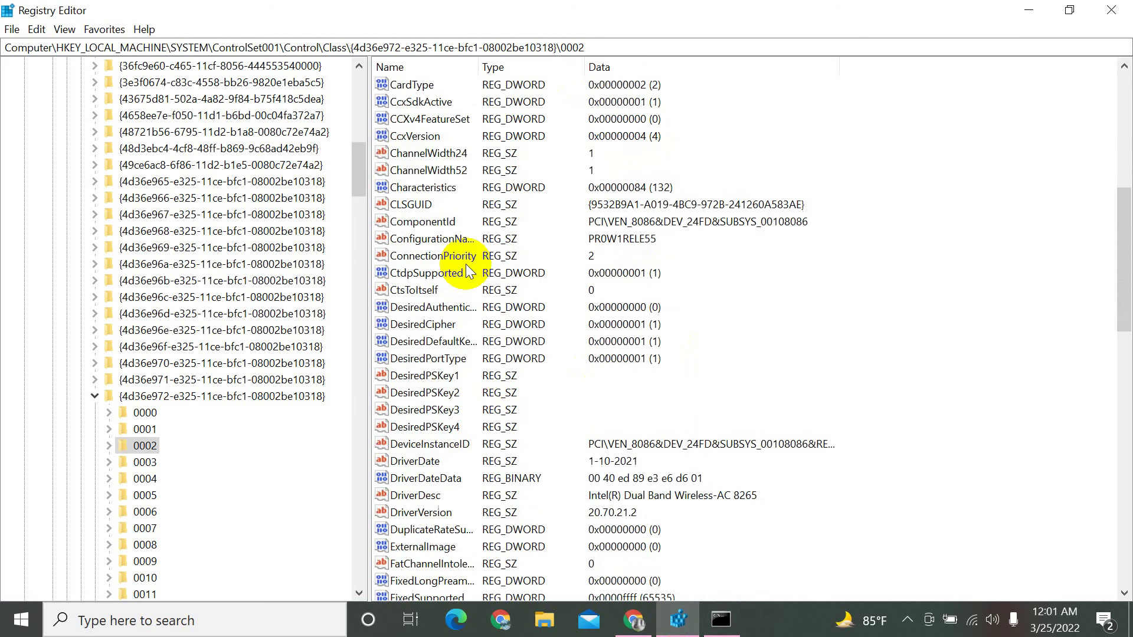
{"action": "scroll", "coordinate": [466, 263], "scroll_direction": "down", "scroll_amount": 6}
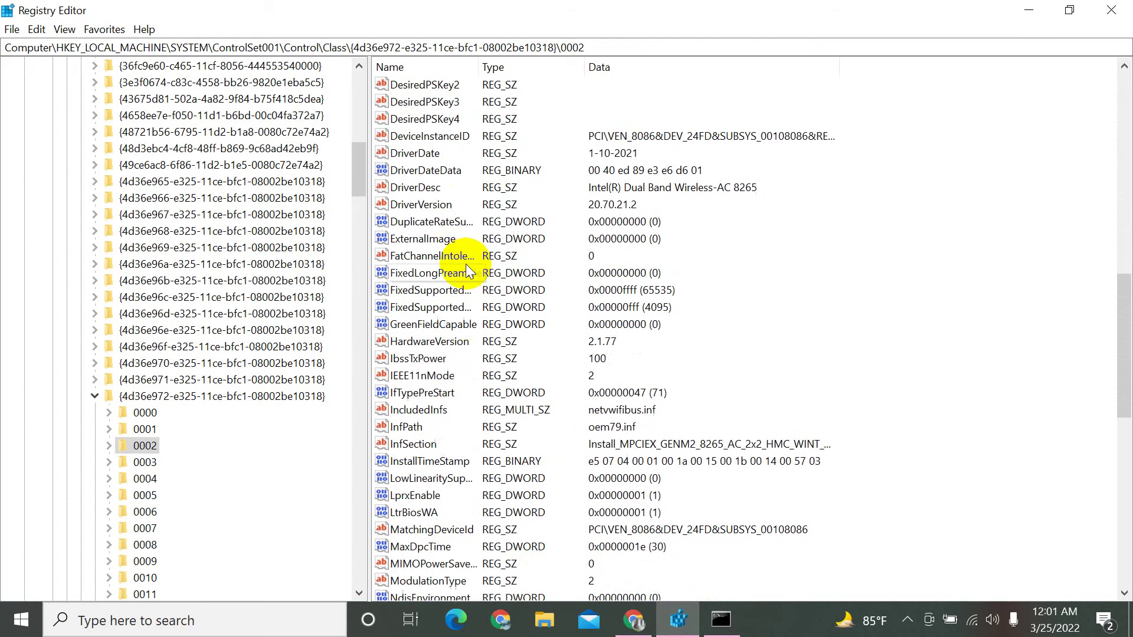
{"action": "scroll", "coordinate": [466, 264], "scroll_direction": "down", "scroll_amount": 4}
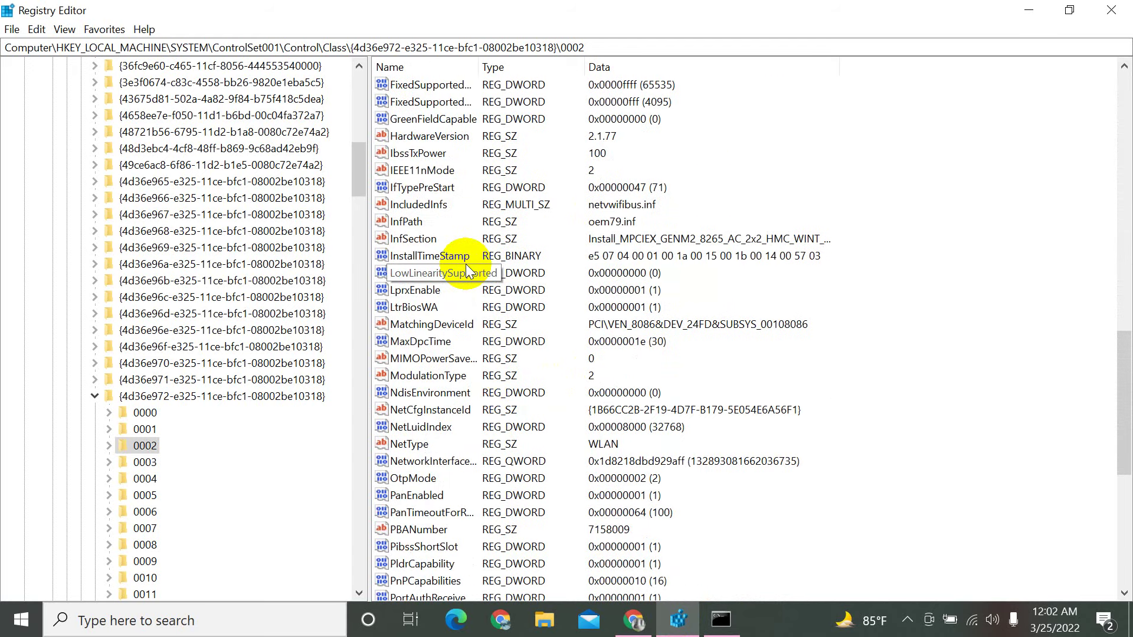
{"action": "scroll", "coordinate": [465, 264], "scroll_direction": "down", "scroll_amount": 1}
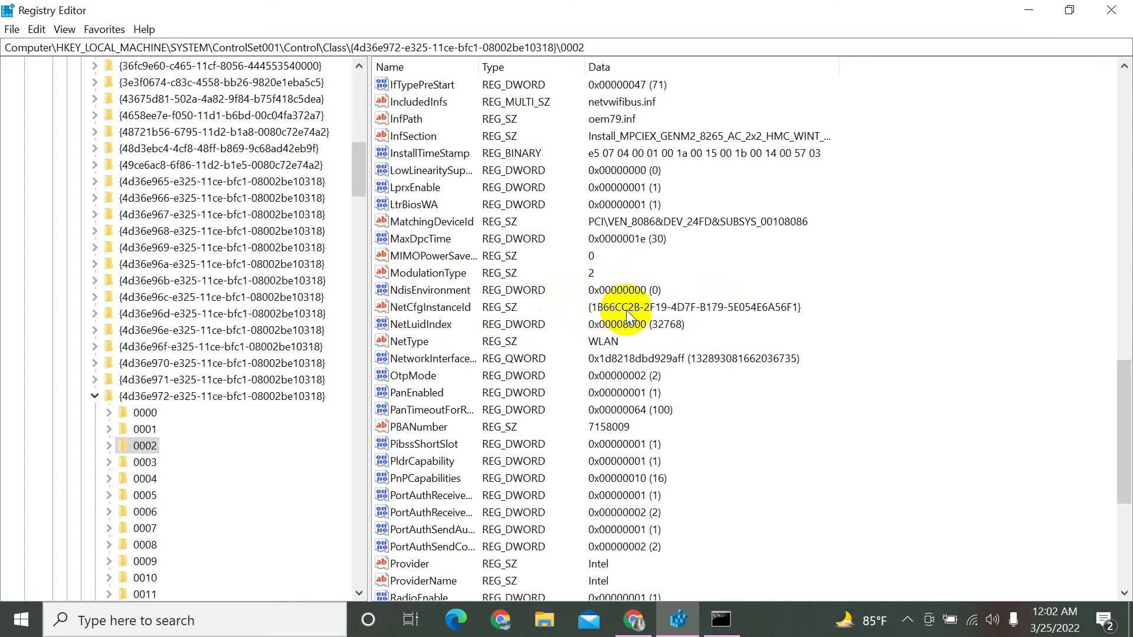
- Highlight the connected adapter's transport GUID and physical address in Command Prompt for comparison, and return to the Registry Editor
{"action": "left_click", "coordinate": [721, 619]}
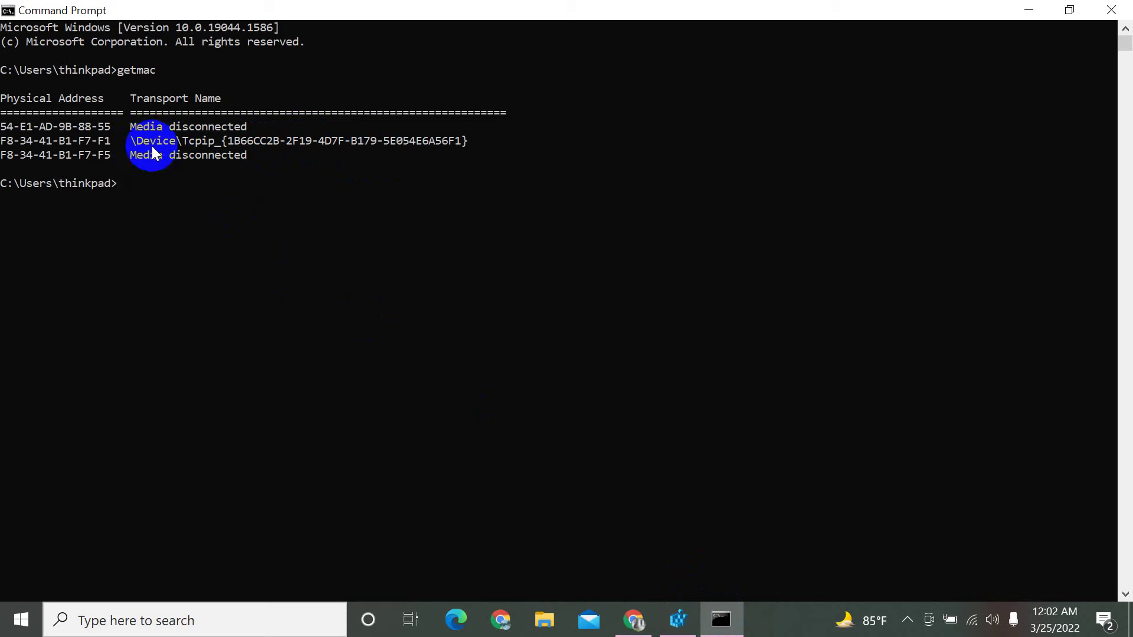
{"action": "left_click_drag", "start_coordinate": [228, 141], "coordinate": [463, 139]}
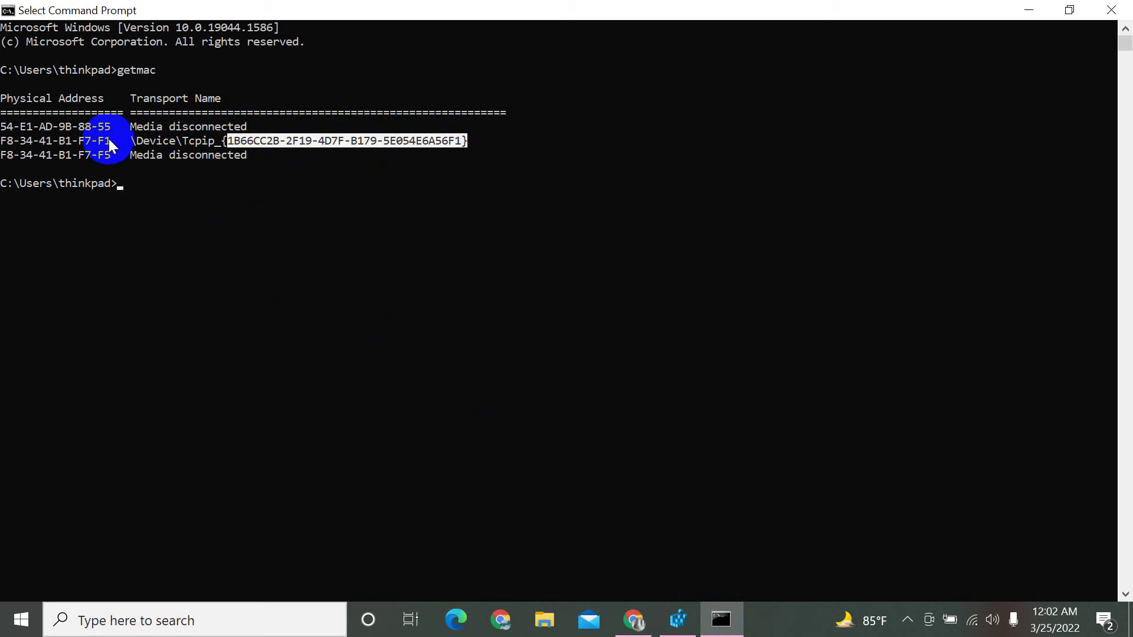
{"action": "left_click_drag", "start_coordinate": [110, 145], "coordinate": [8, 149]}
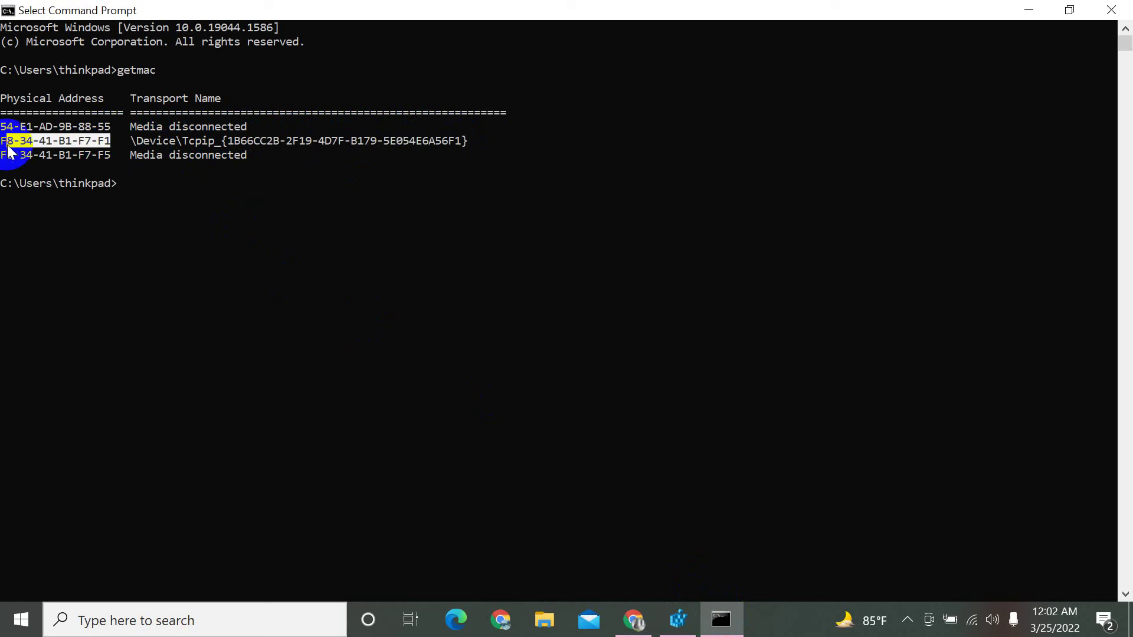
{"action": "left_click", "coordinate": [678, 620]}
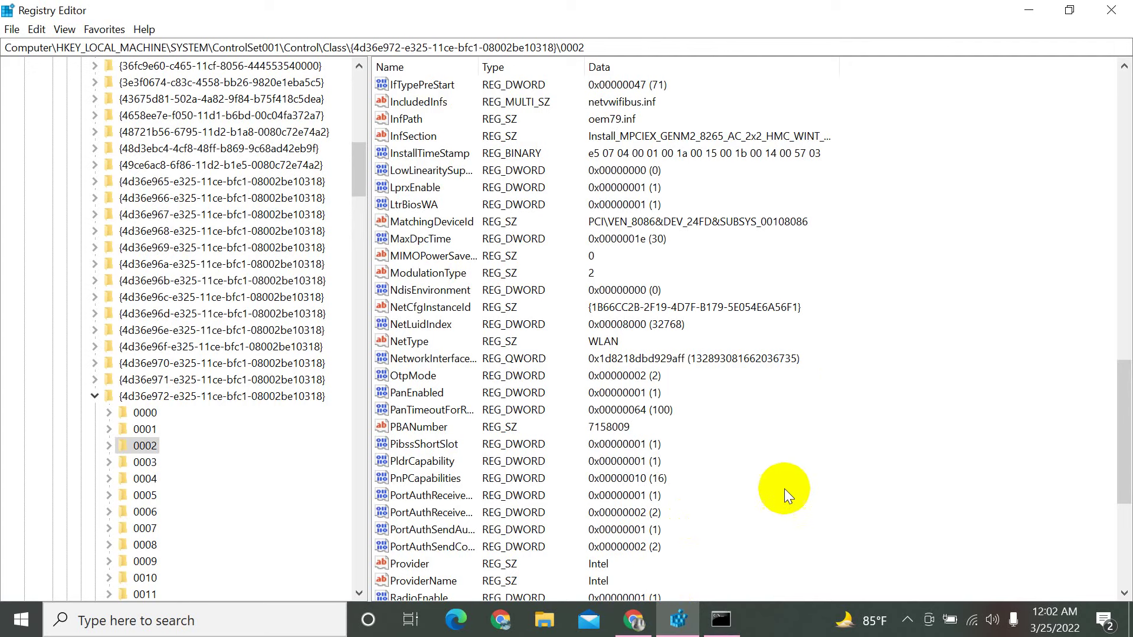
- Create a new string value named NetworkAddress in the 0002 adapter key
{"action": "scroll", "coordinate": [862, 367], "scroll_direction": "down", "scroll_amount": 2}
{"action": "scroll", "coordinate": [912, 340], "scroll_direction": "down", "scroll_amount": 4}
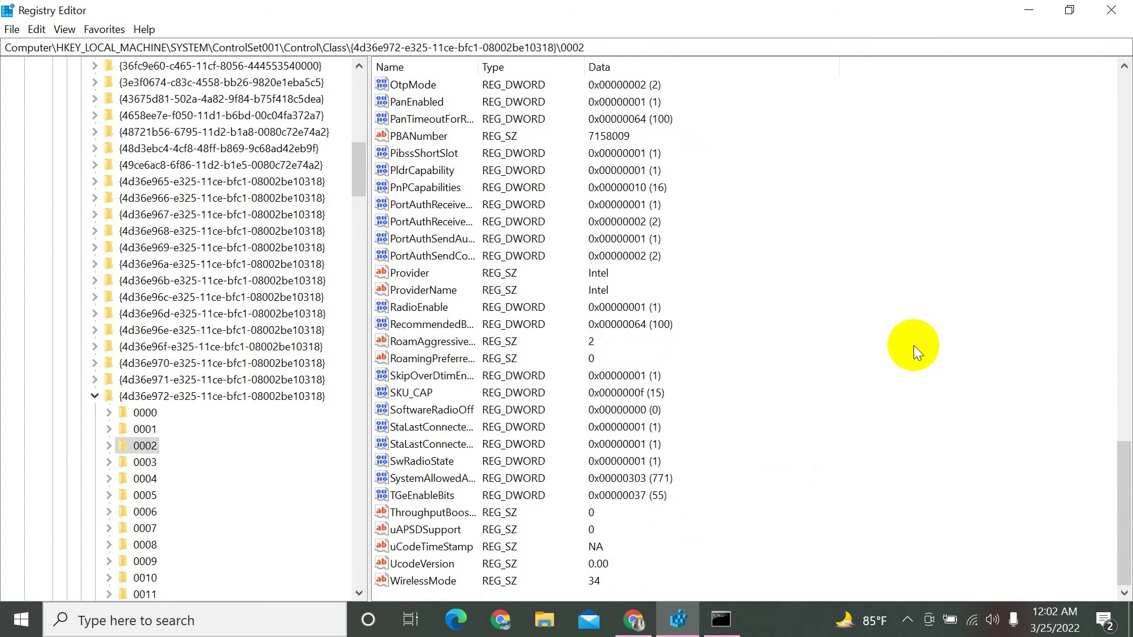
{"action": "scroll", "coordinate": [857, 416], "scroll_direction": "up", "scroll_amount": 10}
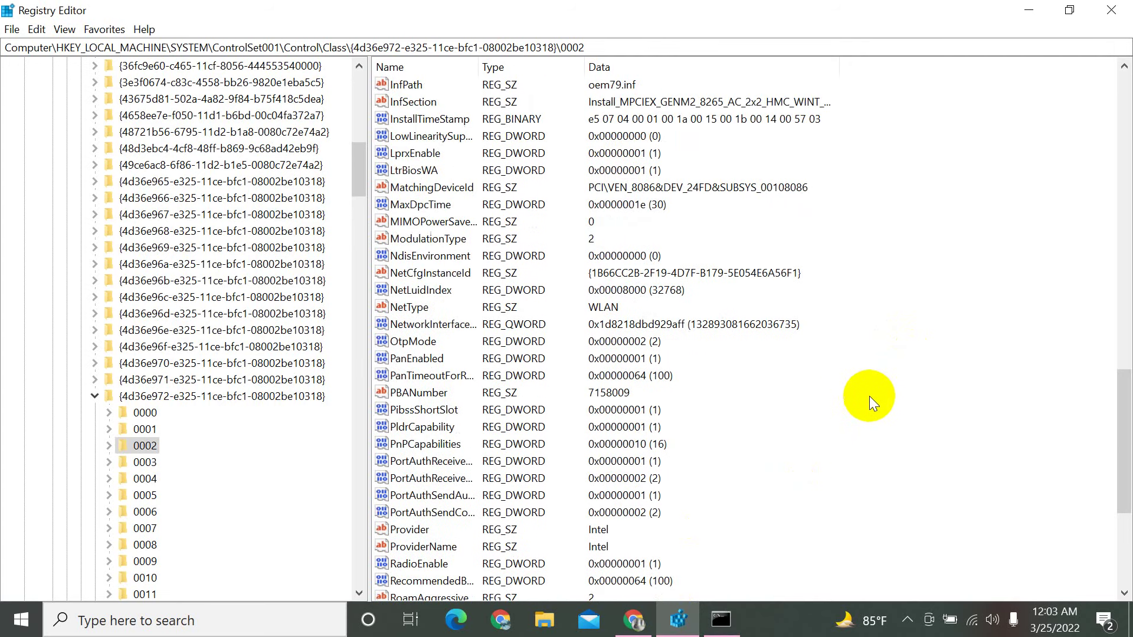
{"action": "scroll", "coordinate": [914, 345], "scroll_direction": "down", "scroll_amount": 6}
{"action": "scroll", "coordinate": [885, 330], "scroll_direction": "down", "scroll_amount": 4}
{"action": "scroll", "coordinate": [864, 317], "scroll_direction": "up", "scroll_amount": 2}
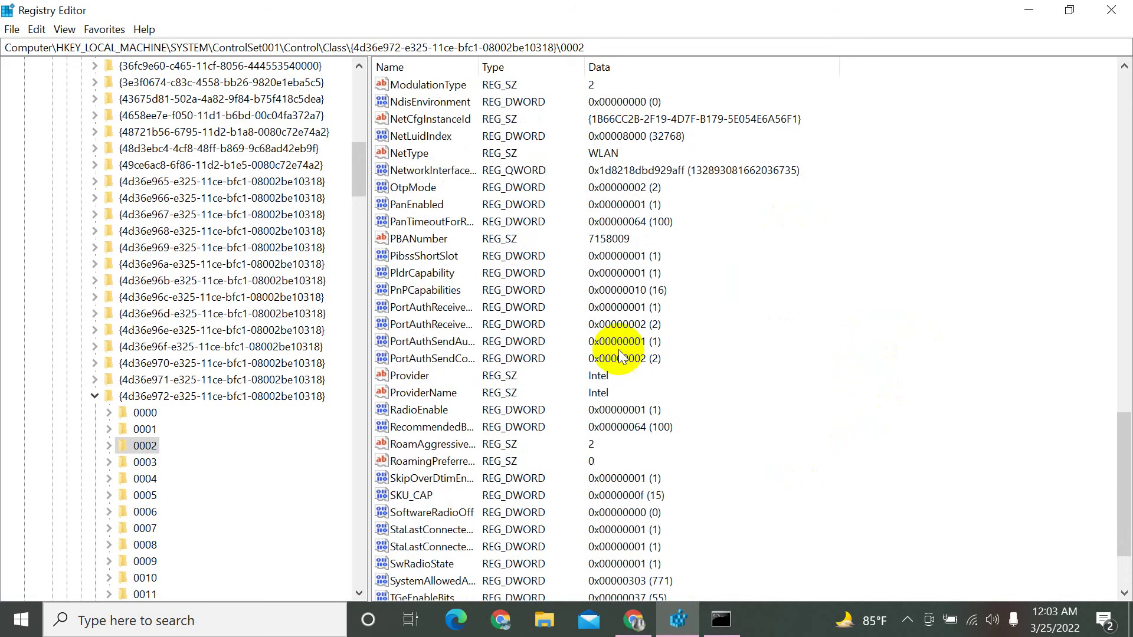
{"action": "right_click", "coordinate": [923, 369]}
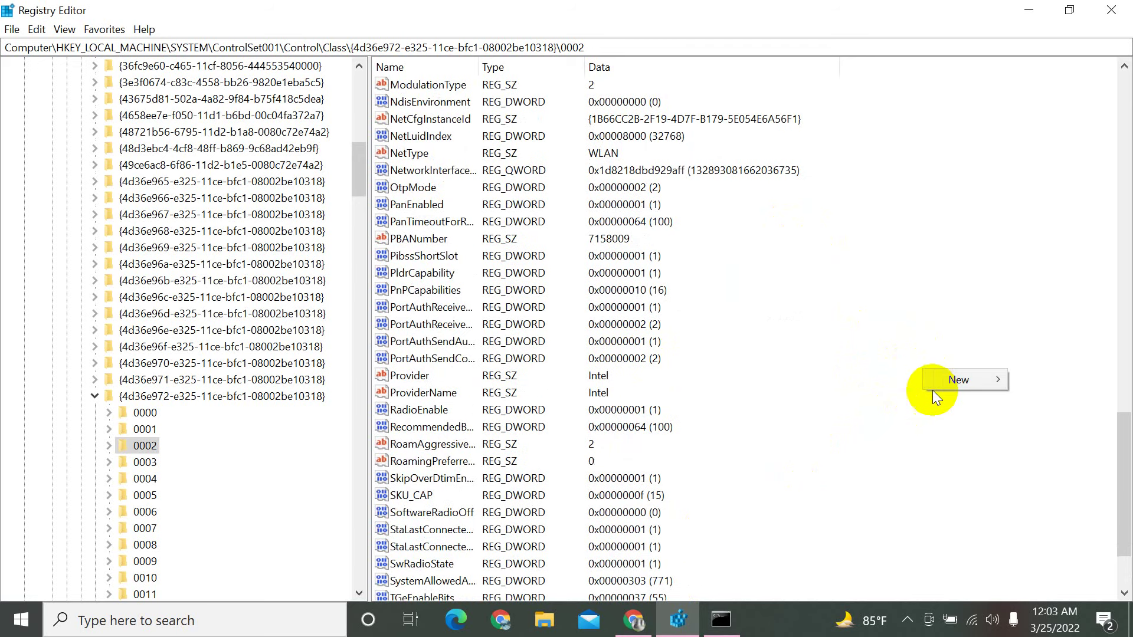
{"action": "mouse_move", "coordinate": [957, 377]}
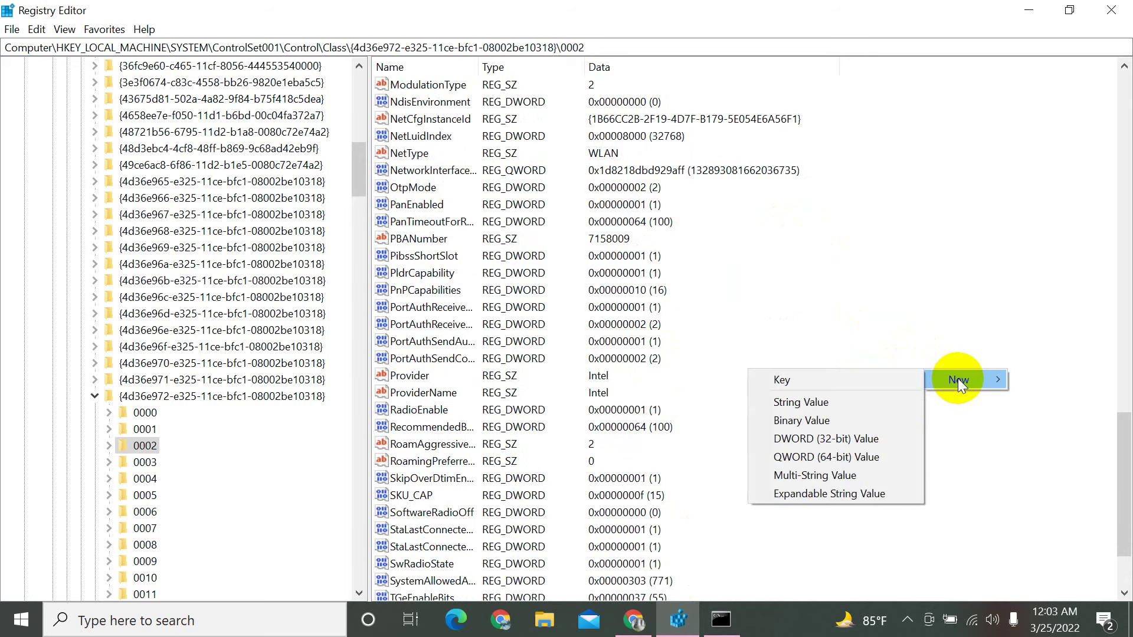
{"action": "left_click", "coordinate": [821, 405]}
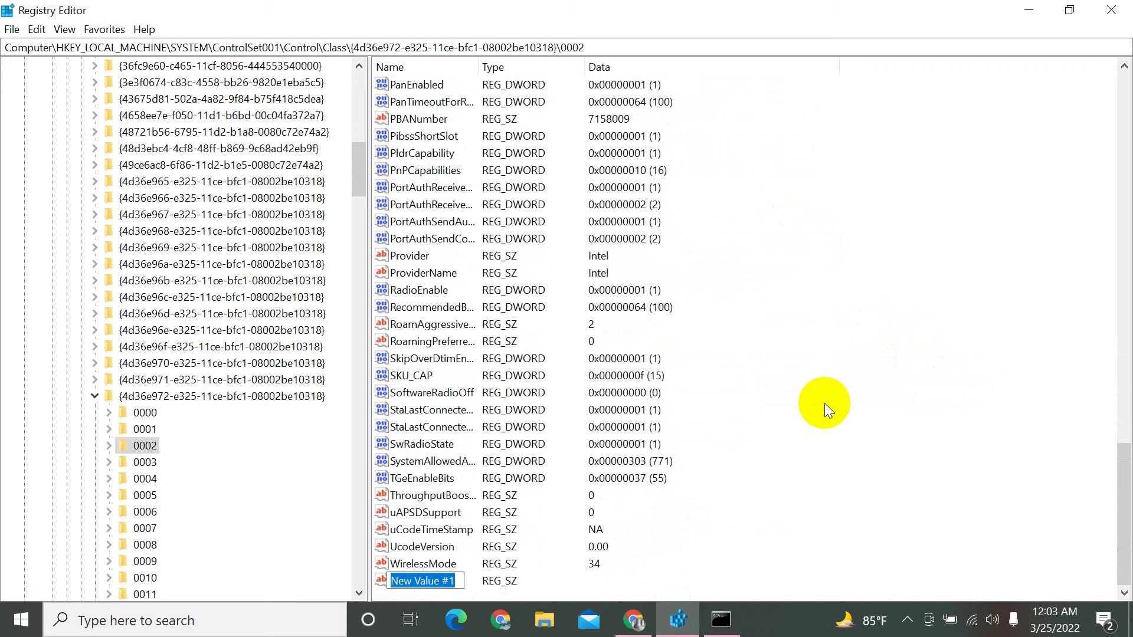
{"action": "key", "text": "BackSpace"}
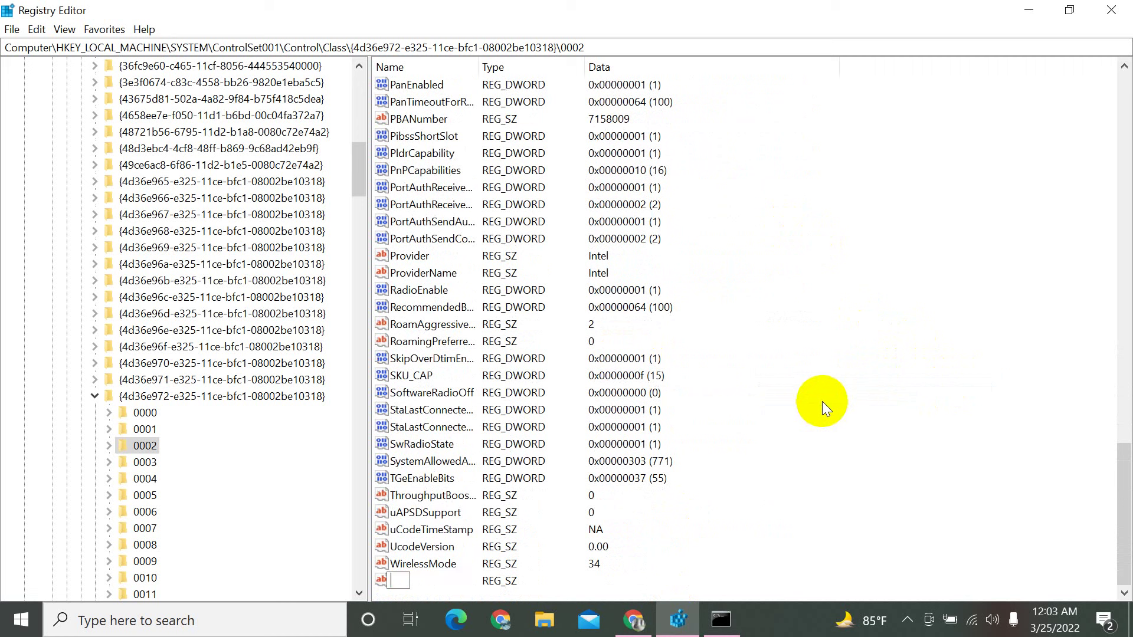
{"action": "type", "text": "NetworkAddress"}
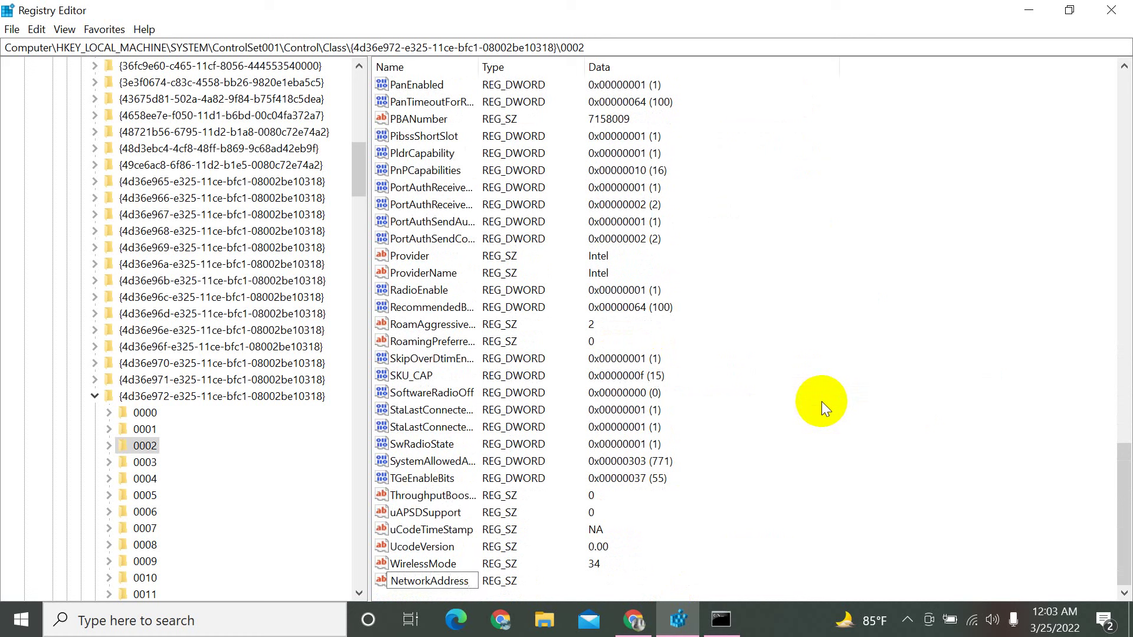
{"action": "key", "text": "Return"}
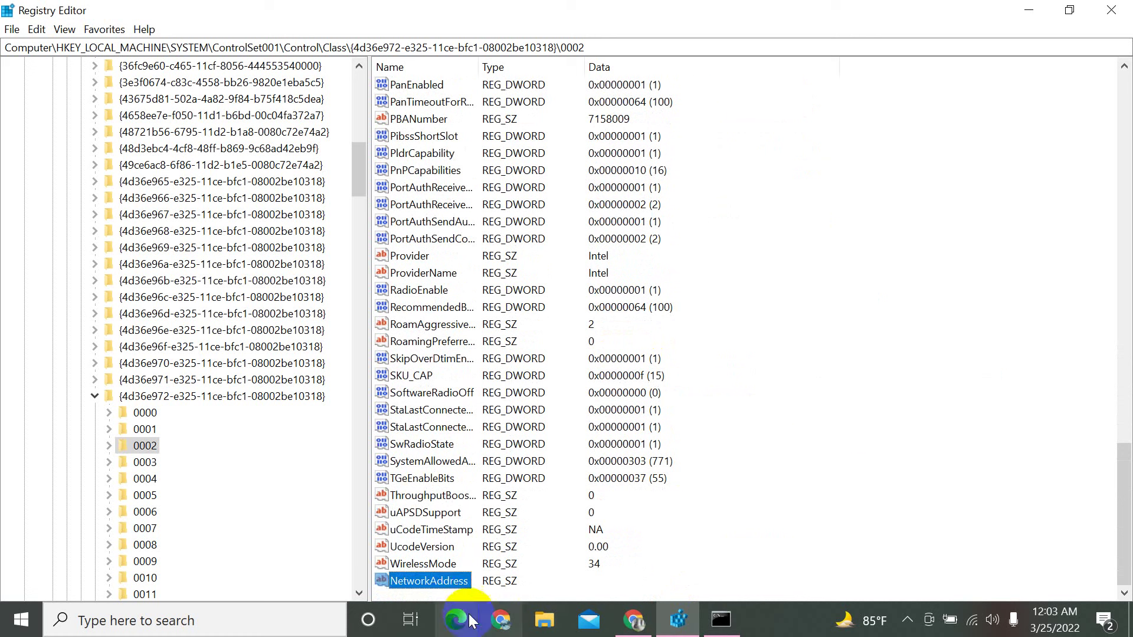
- Open and cancel editing of the NetworkAddress value, and open the desktop file New Text Document (2) in a maximized Notepad window
{"action": "double_click", "coordinate": [448, 580]}
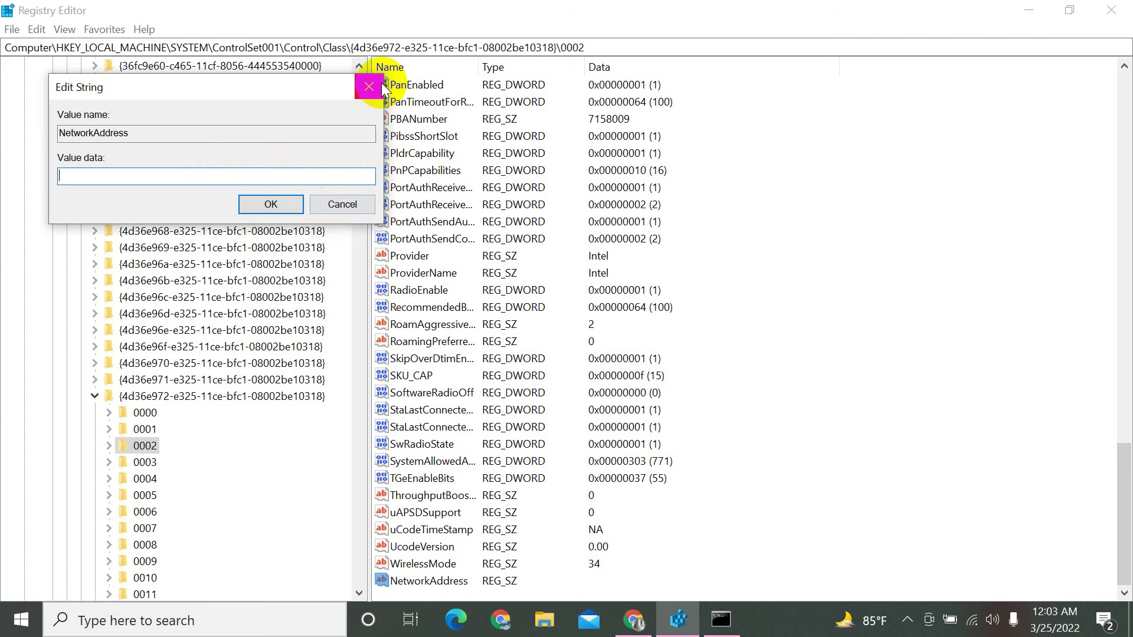
{"action": "left_click", "coordinate": [343, 204]}
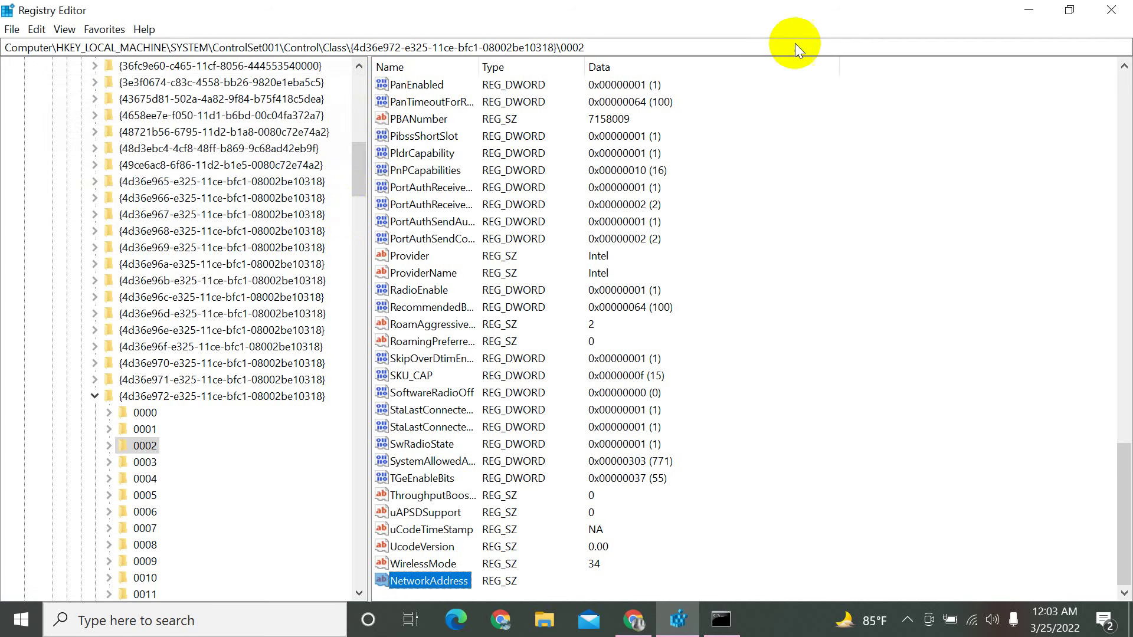
{"action": "left_click", "coordinate": [1029, 10]}
{"action": "left_click", "coordinate": [1029, 10]}
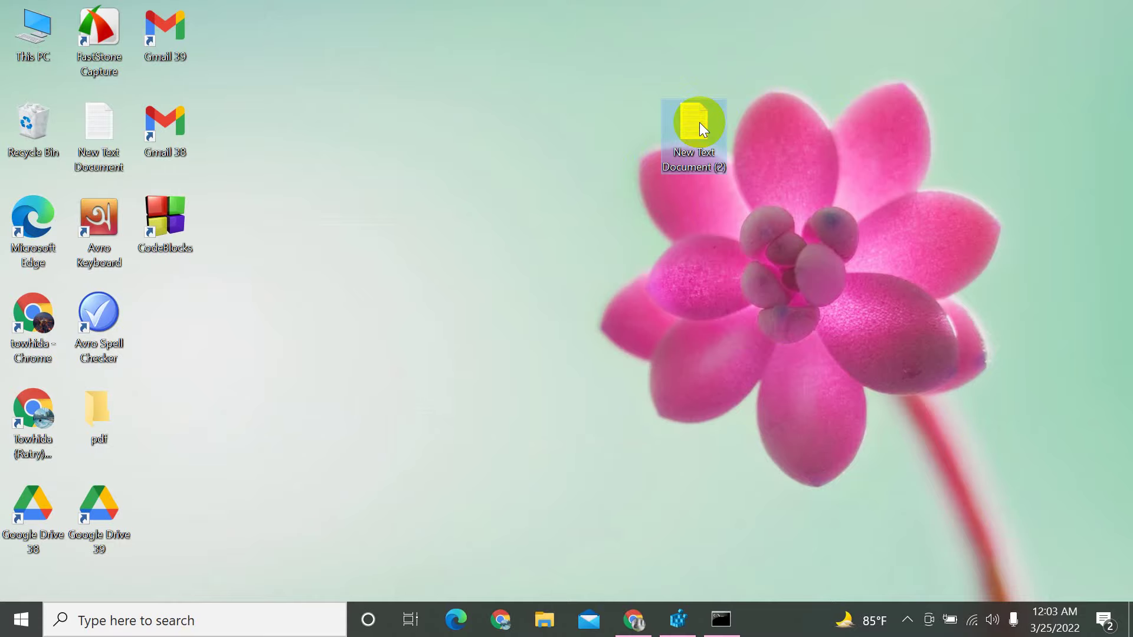
{"action": "double_click", "coordinate": [699, 122]}
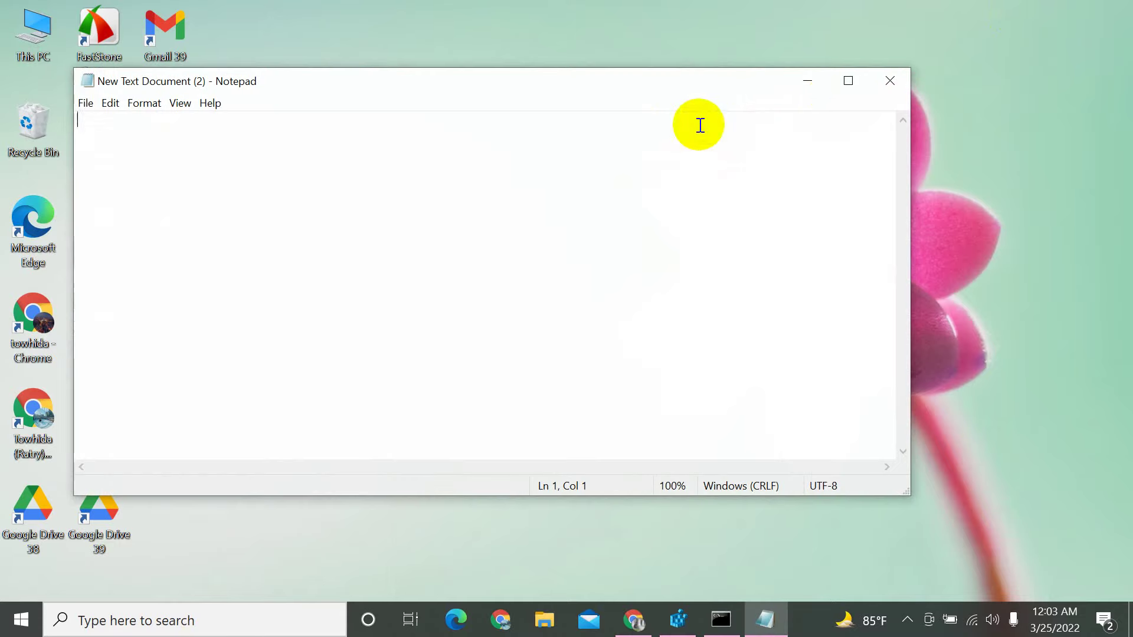
{"action": "left_click", "coordinate": [845, 83]}
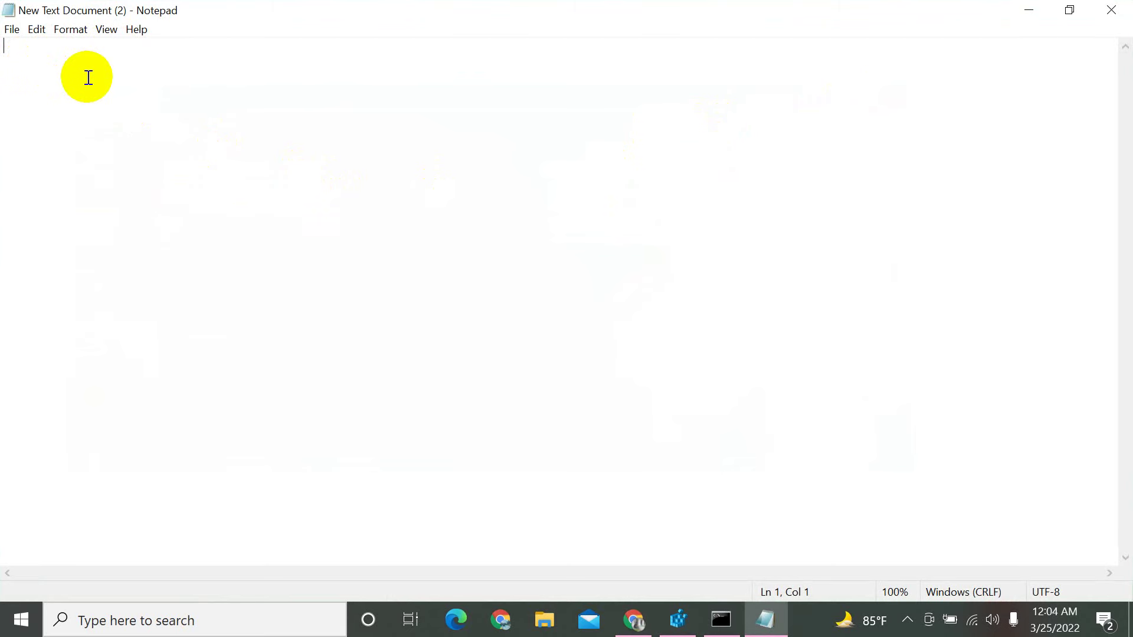
{"action": "type", "text": "12"}
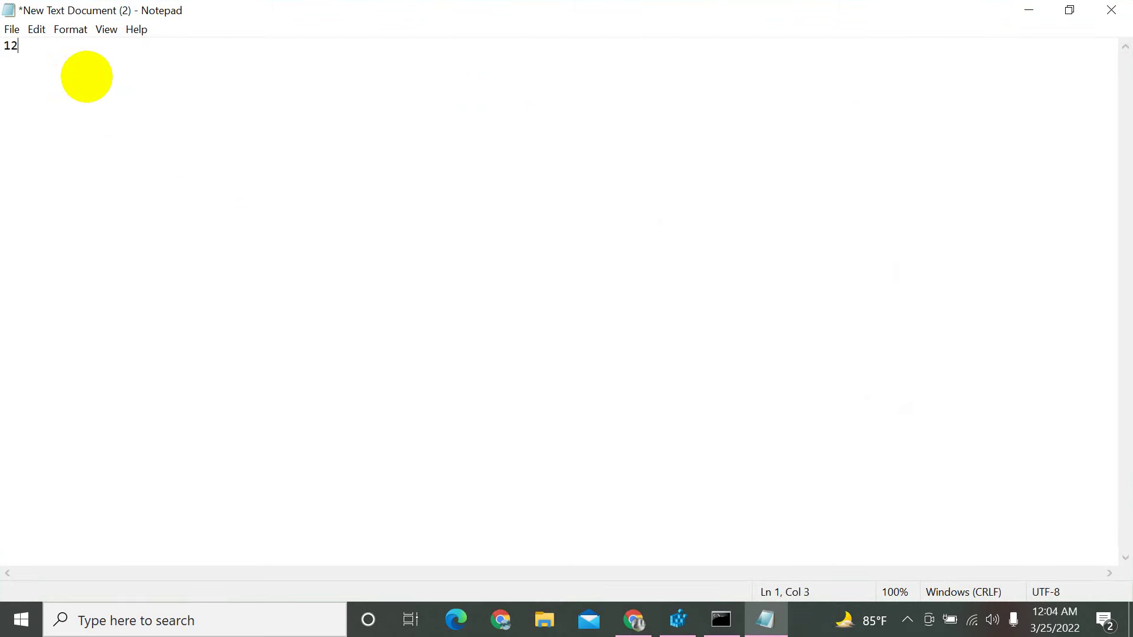
{"action": "type", "text": "345678911"}
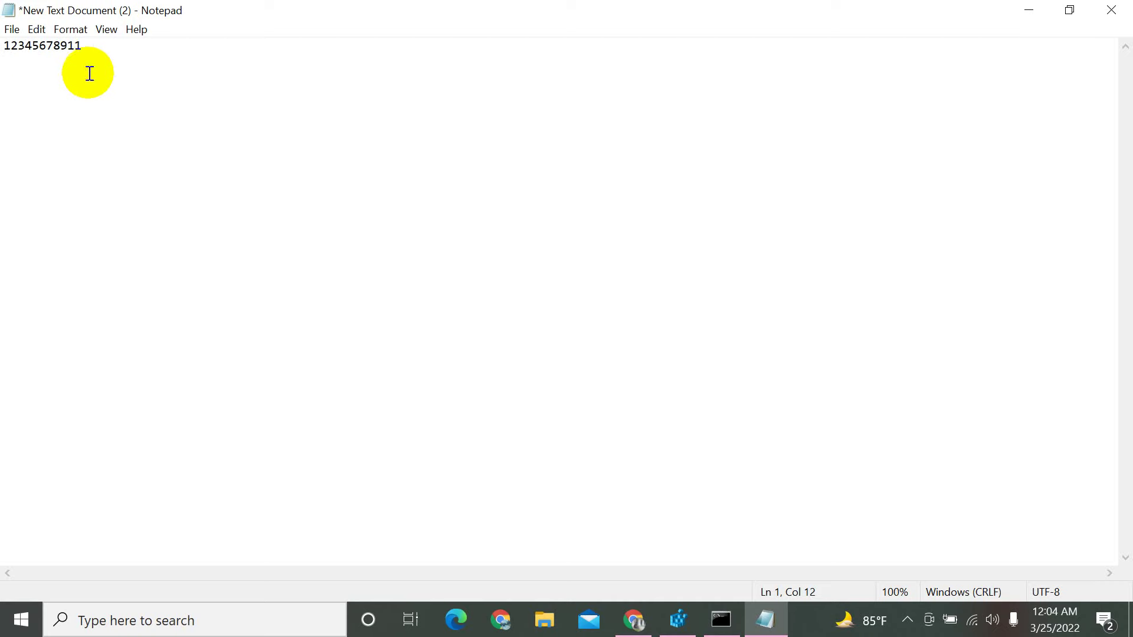
{"action": "left_click_drag", "start_coordinate": [3, 46], "coordinate": [92, 48]}
{"action": "left_click", "coordinate": [92, 47]}
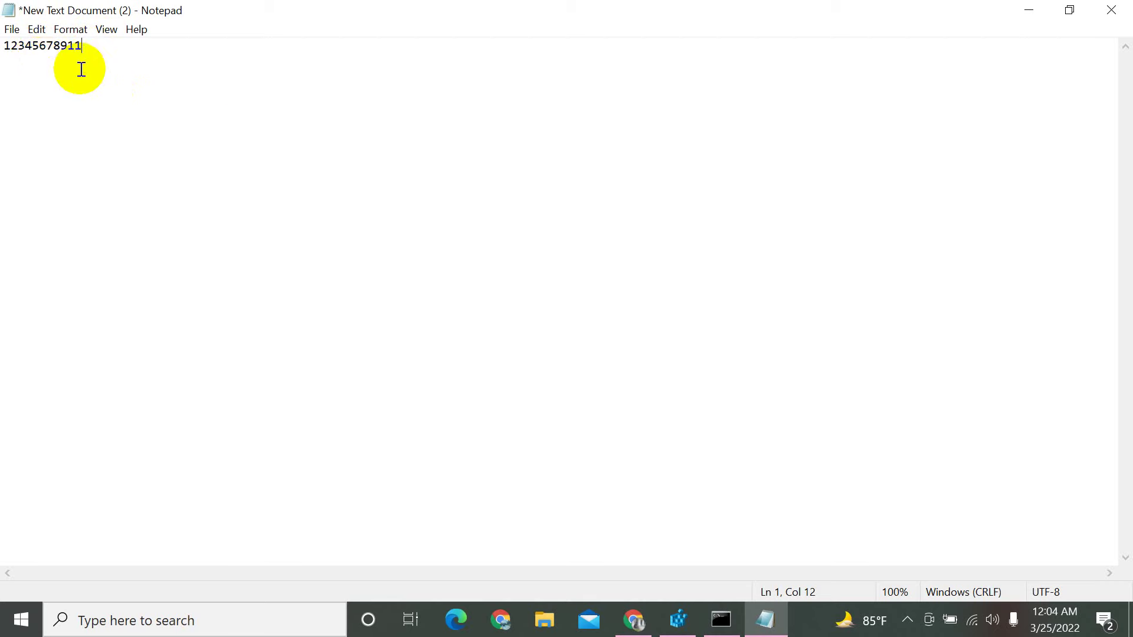
{"action": "scroll", "coordinate": [257, 115], "scroll_direction": "up", "scroll_amount": 20, "text": "ctrl"}
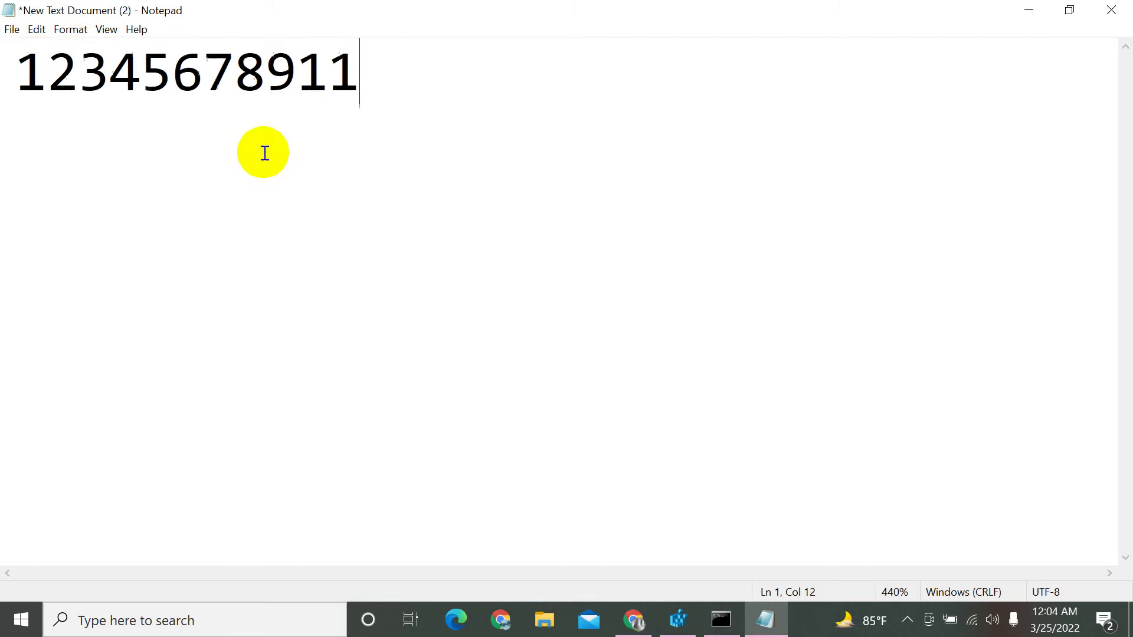